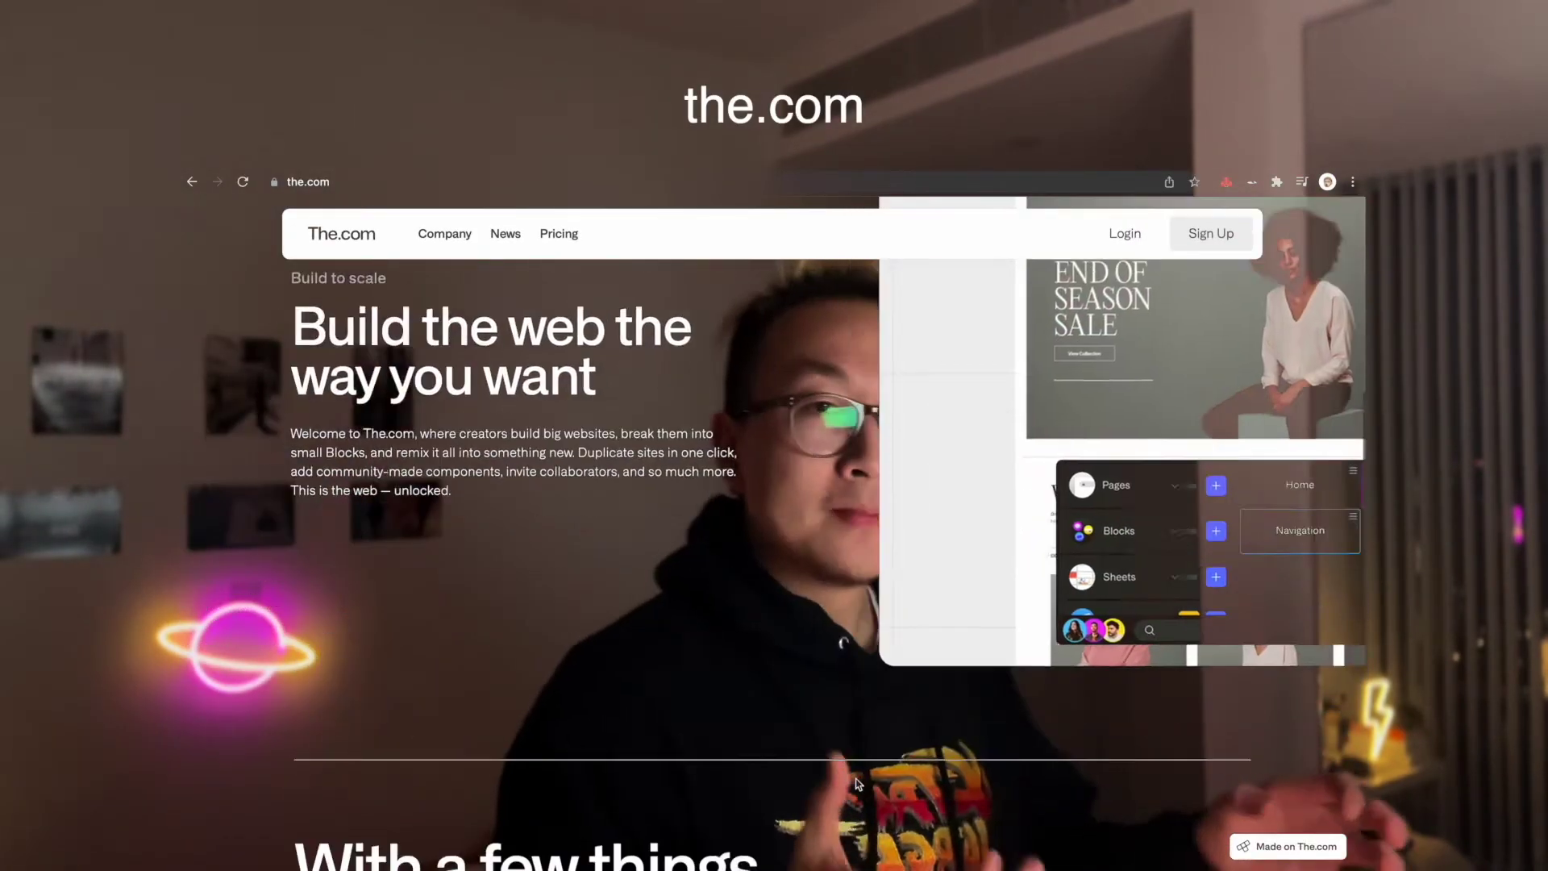
- Scroll down through the the.com homepage
scroll(857, 782, down, 10)
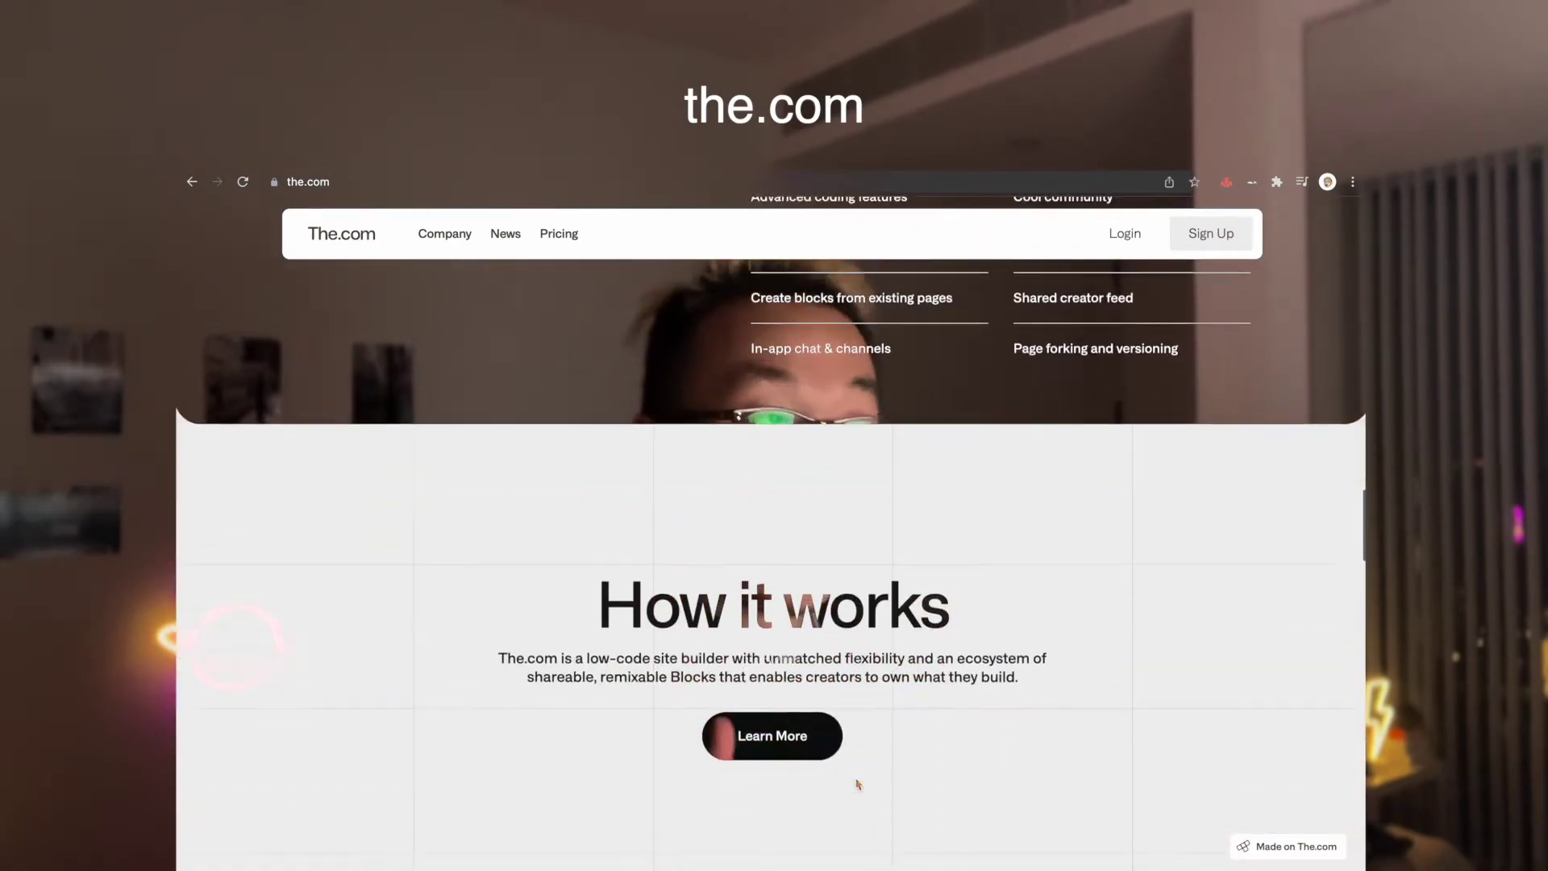
scroll(857, 783, down, 10)
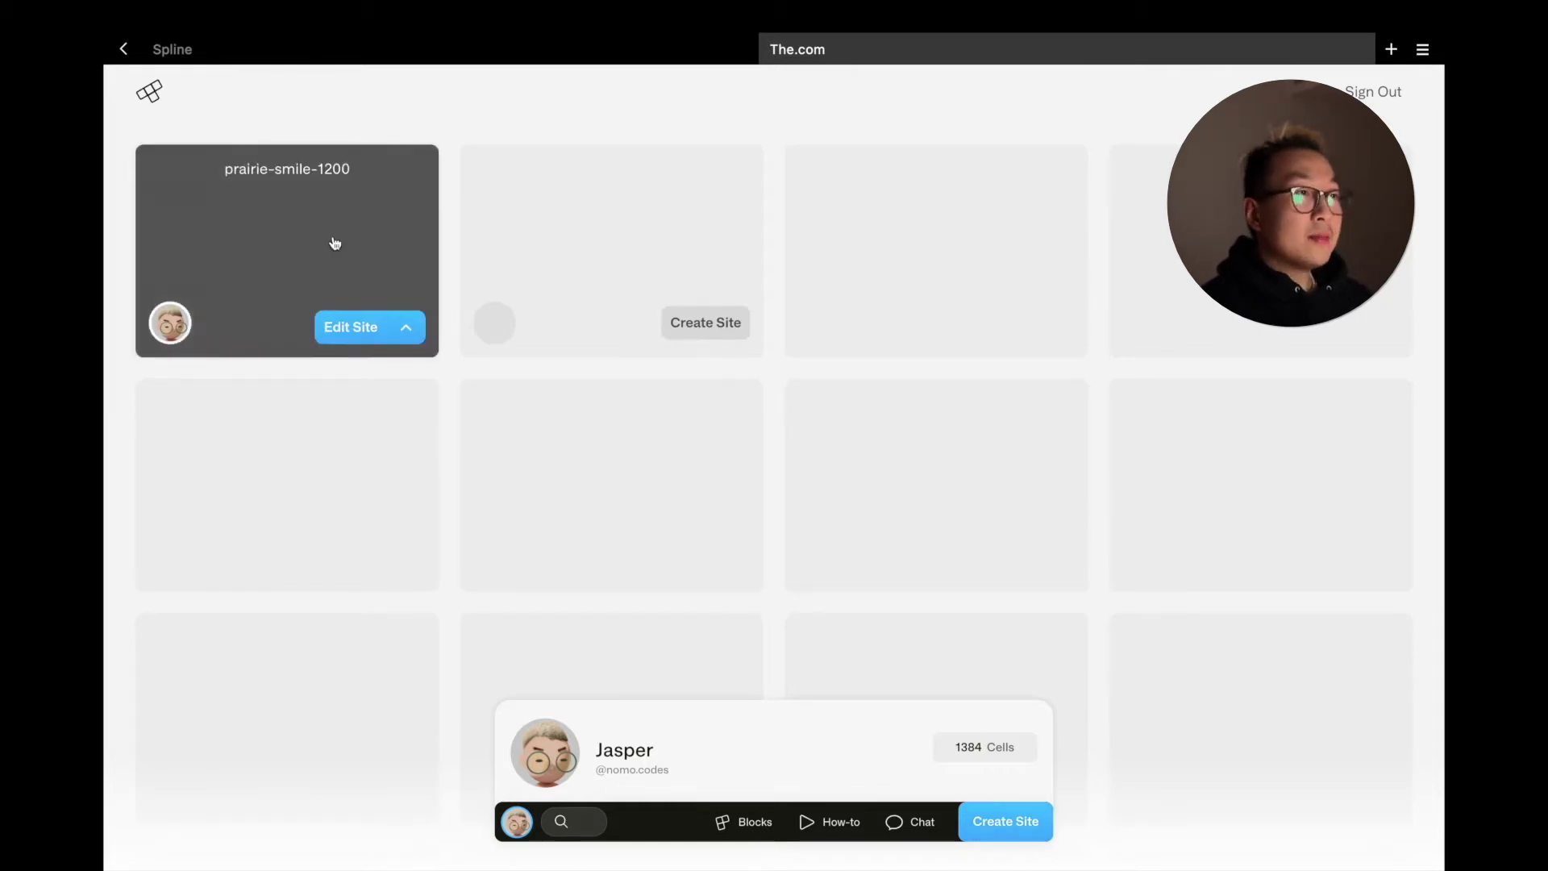
- Open prairie-smile-1200 for editing and enlarge the worksheet panel to show the Shop row
click(308, 237)
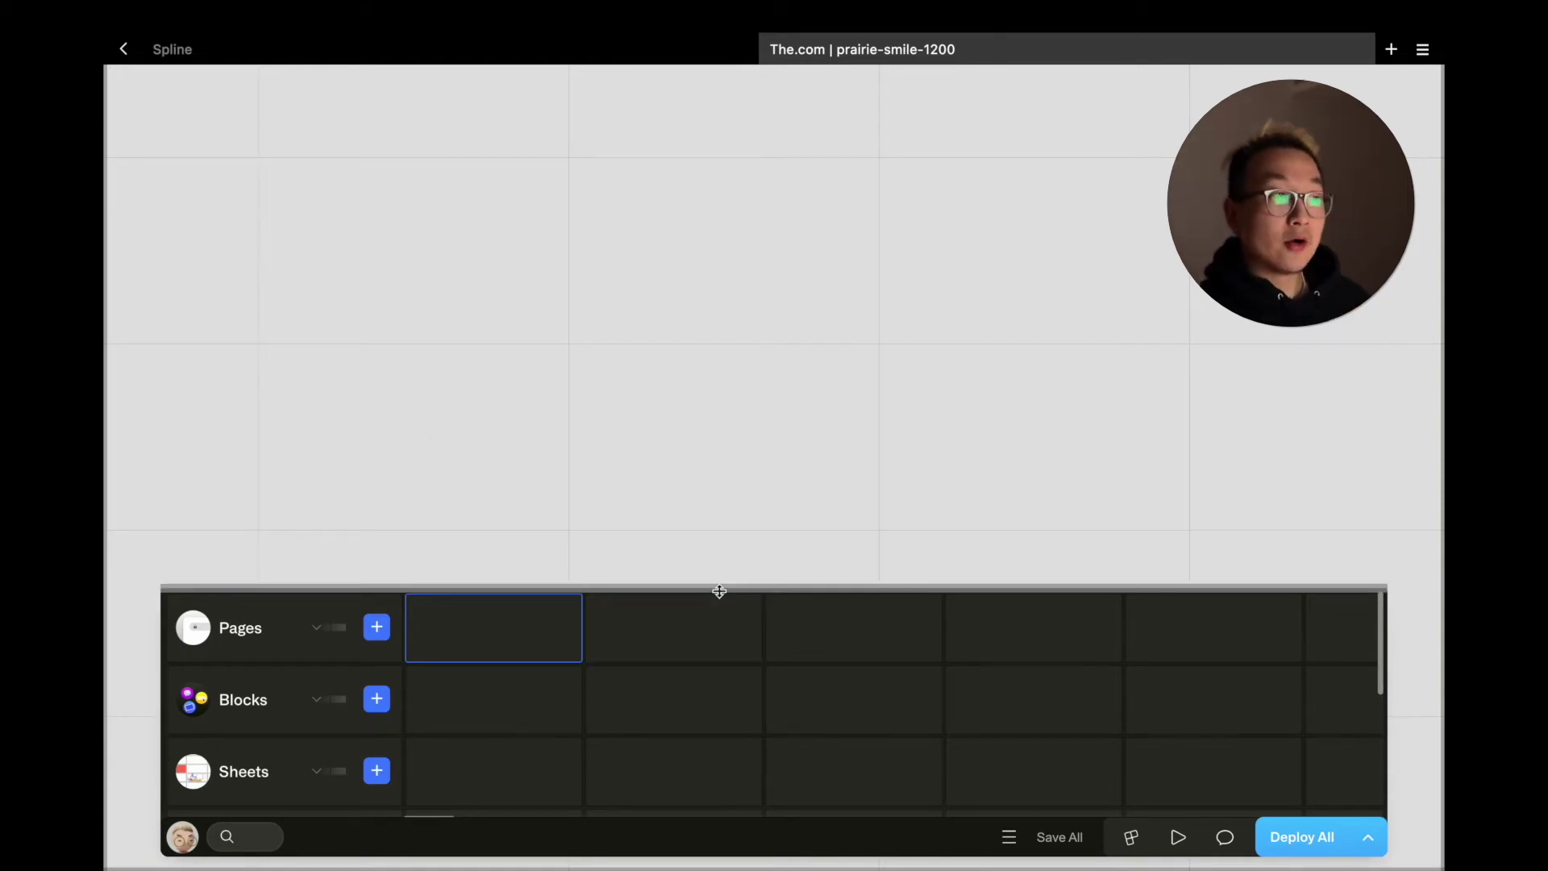
drag(719, 591, 764, 508)
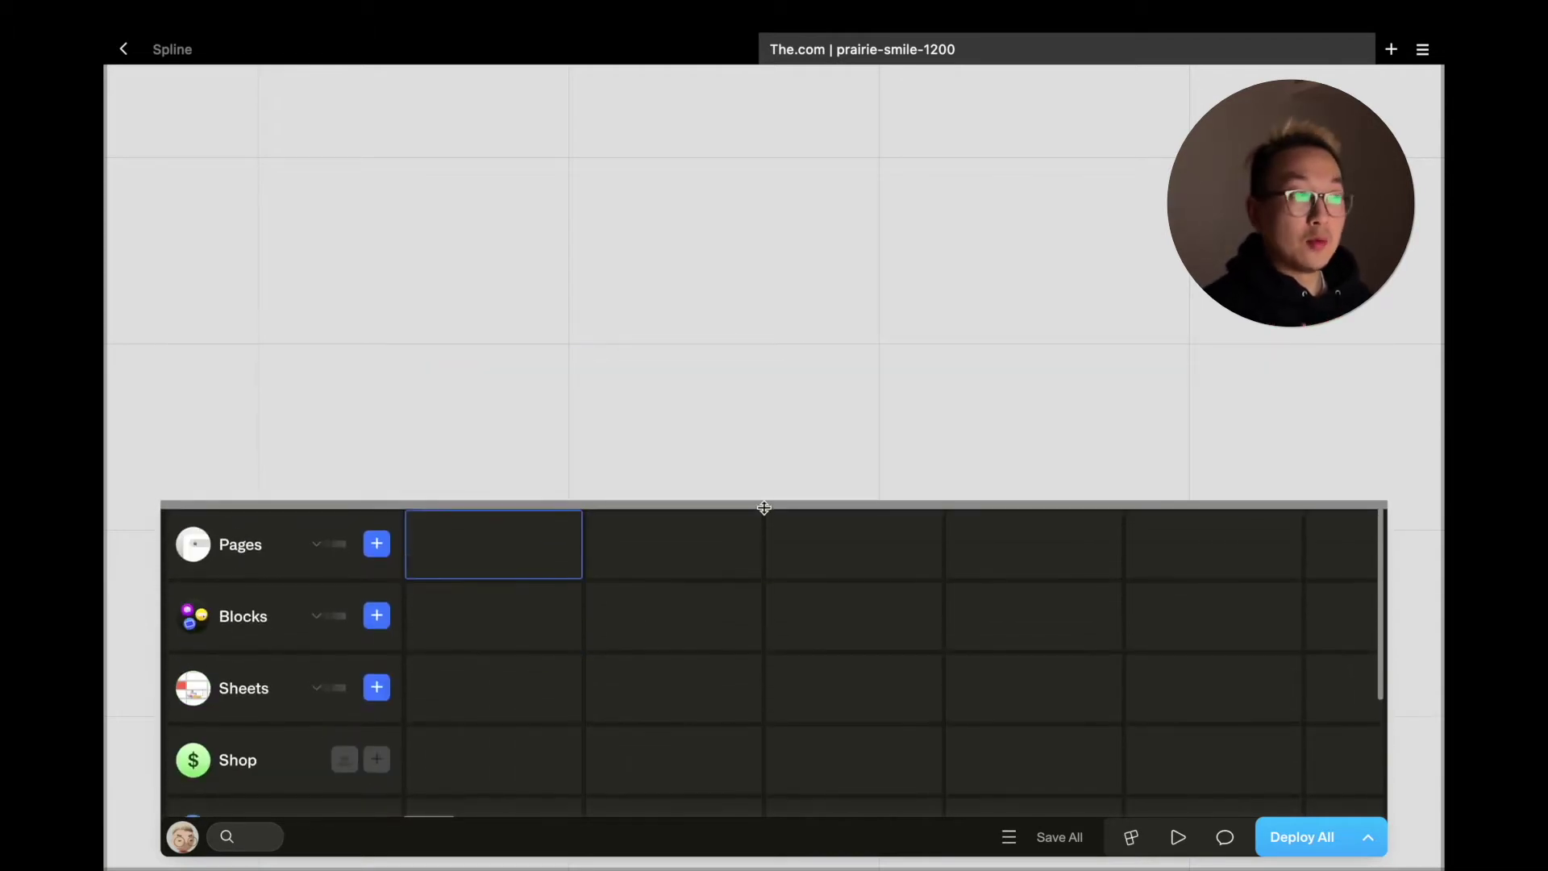
mouse_move(997, 839)
mouse_down()
mouse_move(1027, 581)
mouse_move(1053, 502)
mouse_move(1041, 822)
mouse_move(1021, 852)
mouse_up()
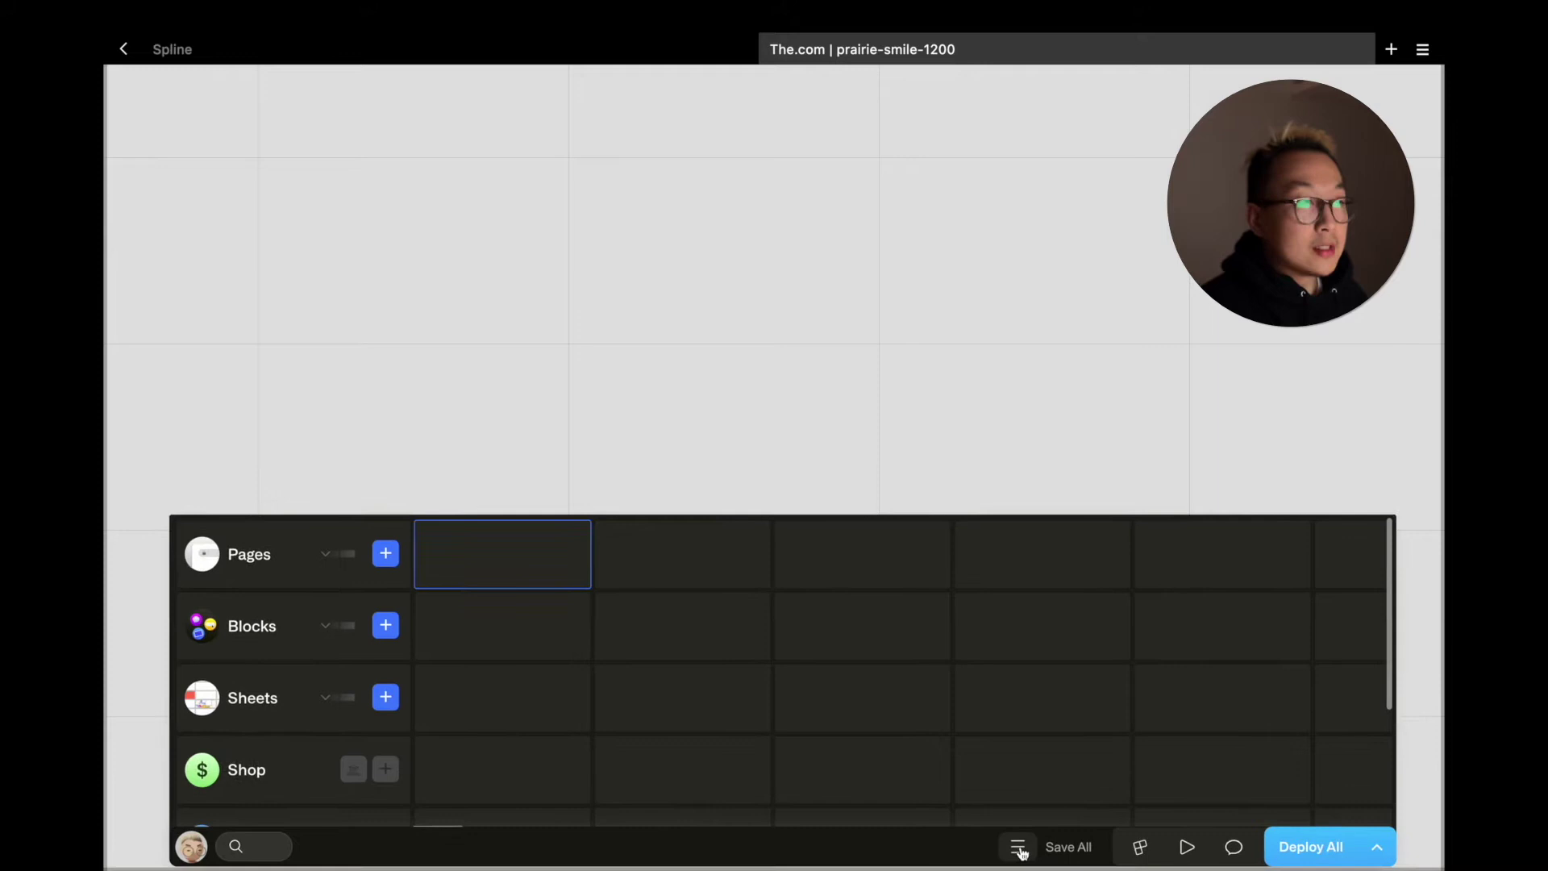
- Look through the site options list, including Redirects and Fontsheet, then close it
click(1020, 848)
scroll(480, 704, down, 3)
scroll(484, 705, up, 3)
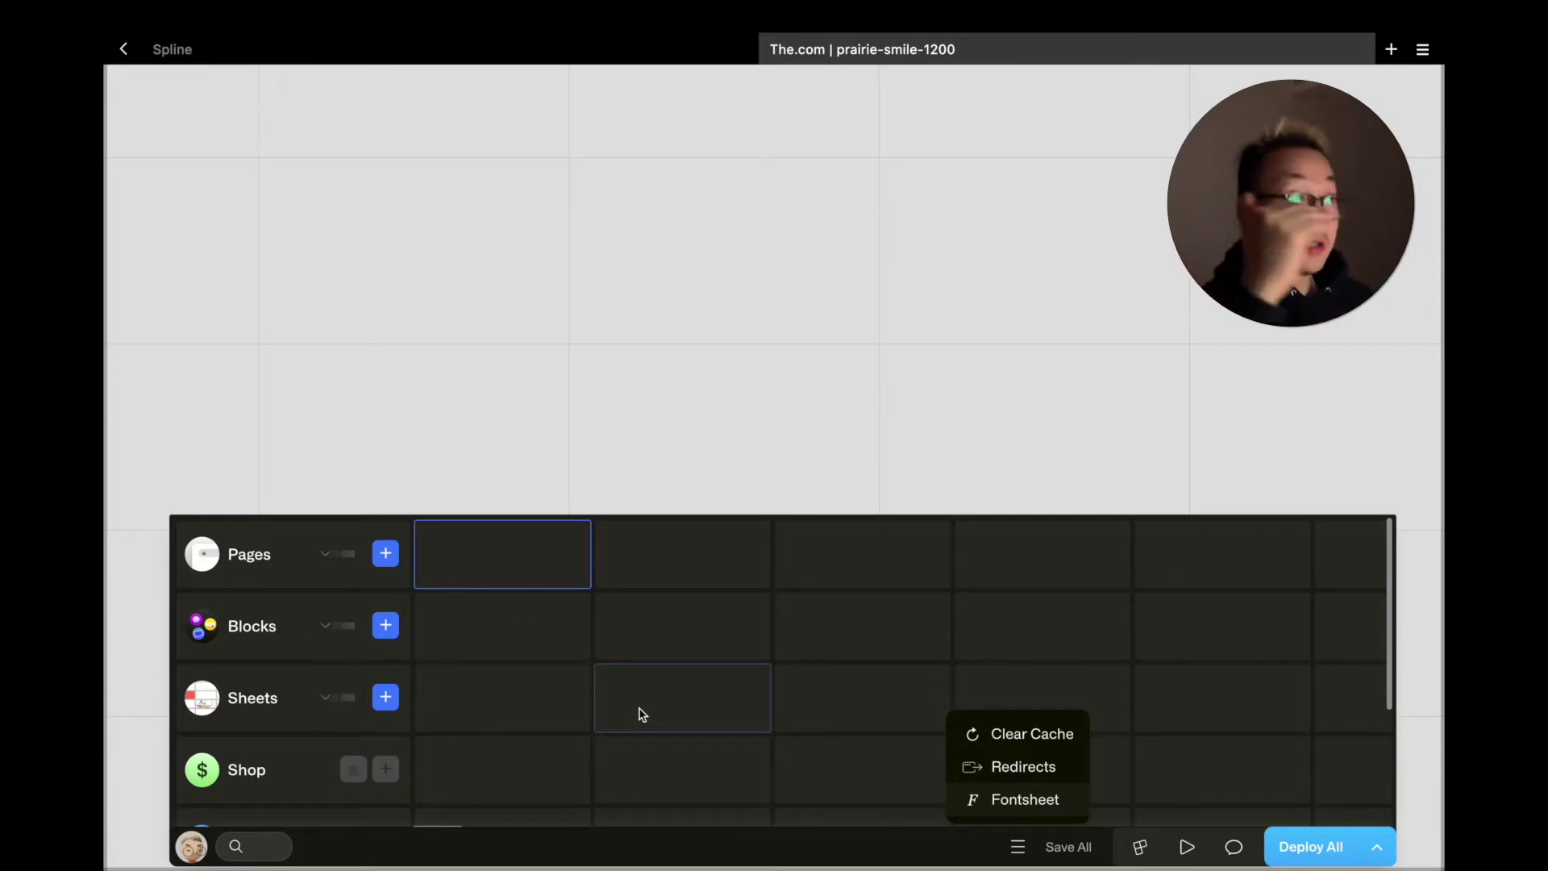
click(1016, 853)
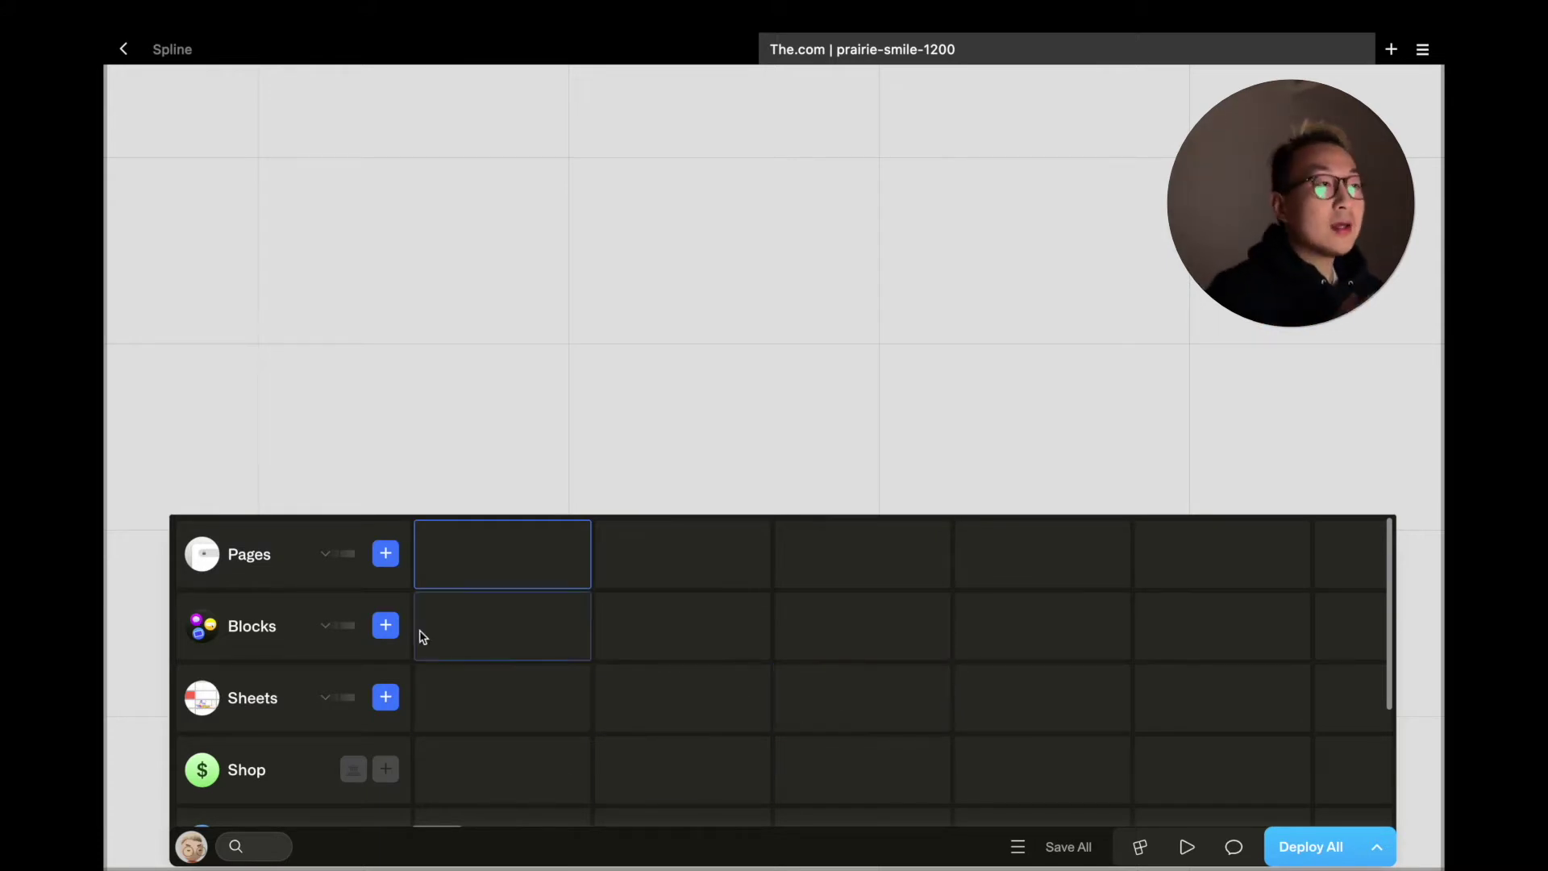
- Add a New Page to the site and open it in the element editor
click(386, 553)
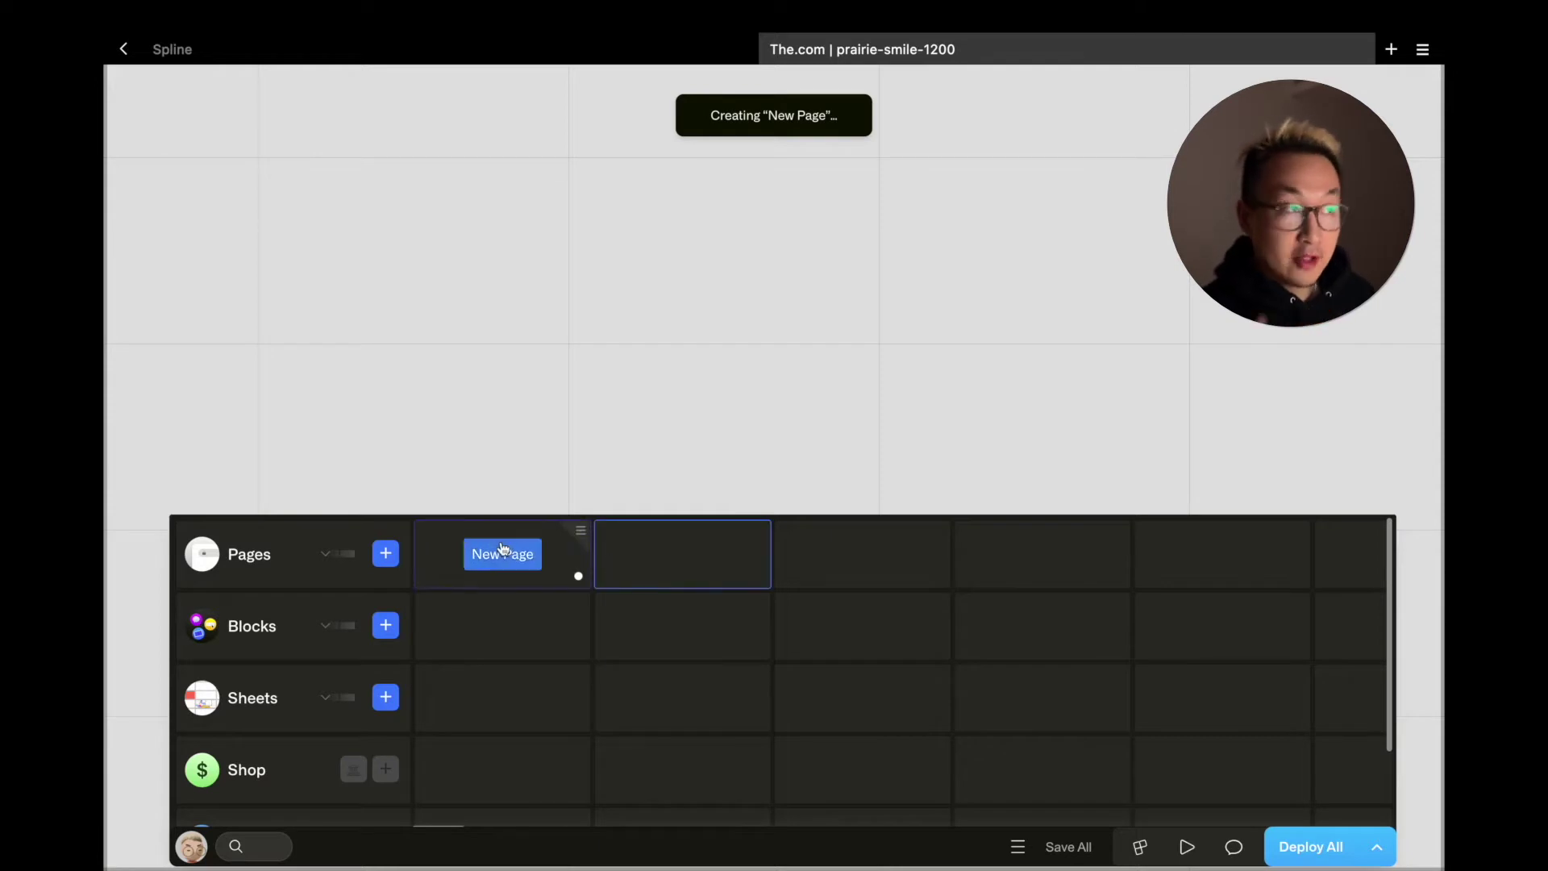
click(502, 556)
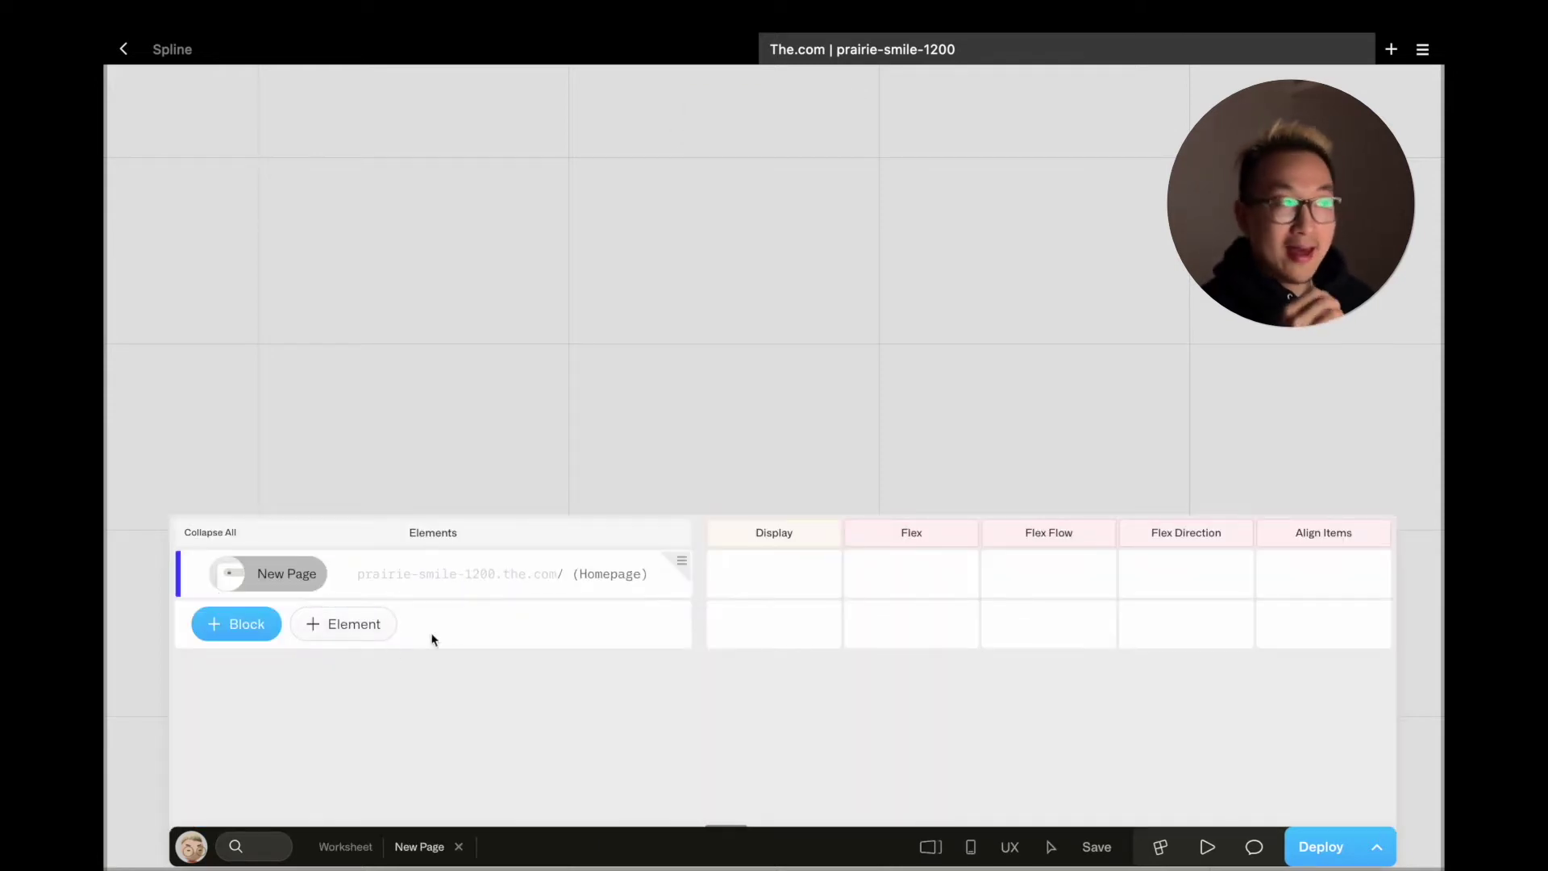
drag(566, 516, 511, 639)
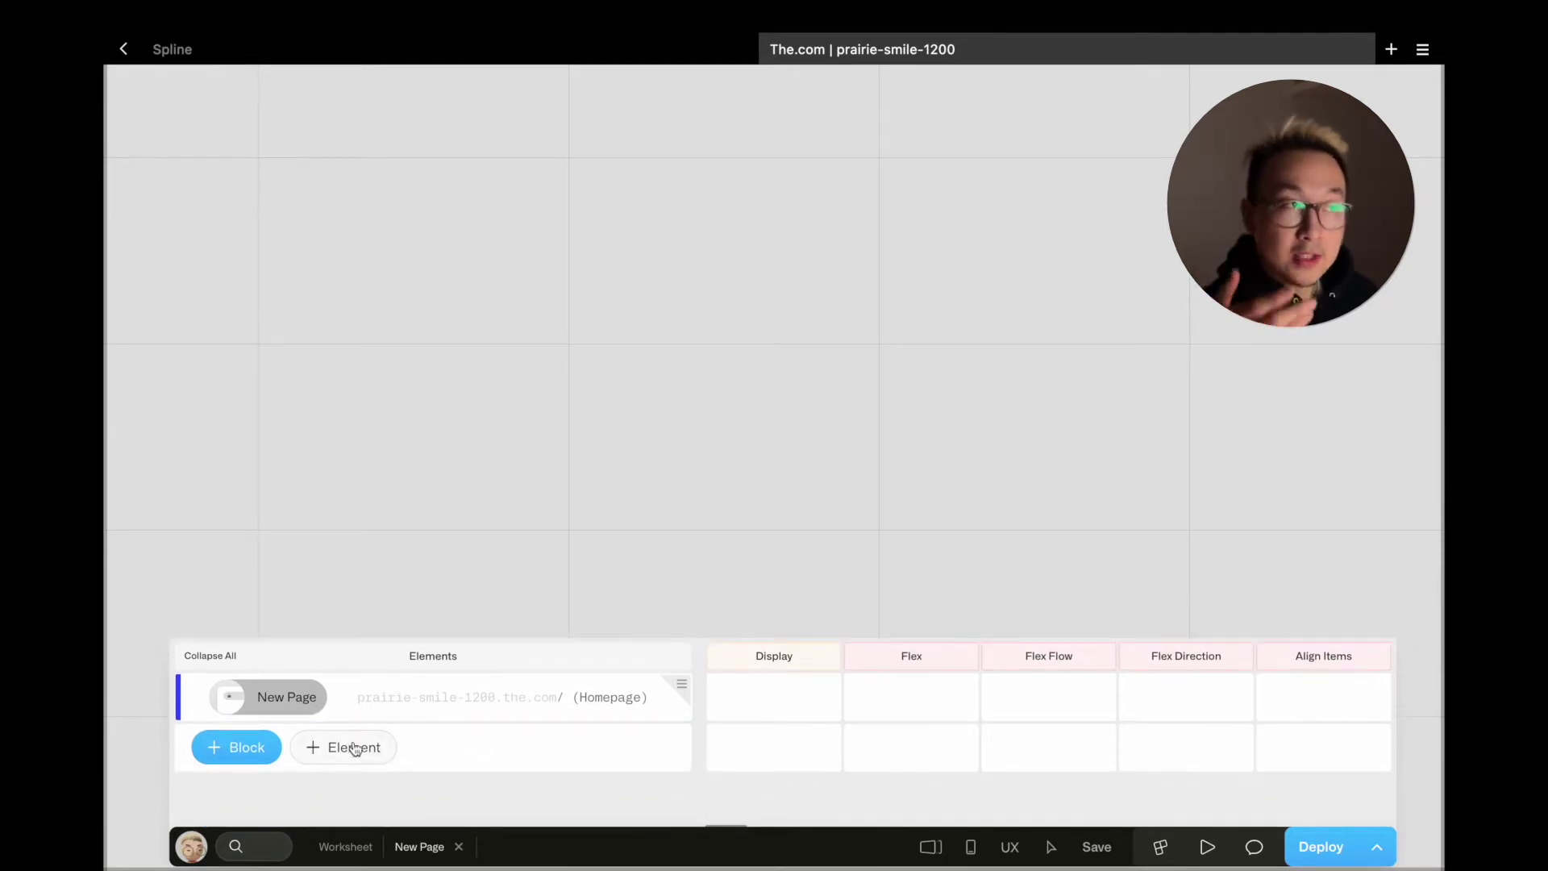
- Add a Link / Button element to New Page
click(355, 748)
scroll(355, 661, down, 10)
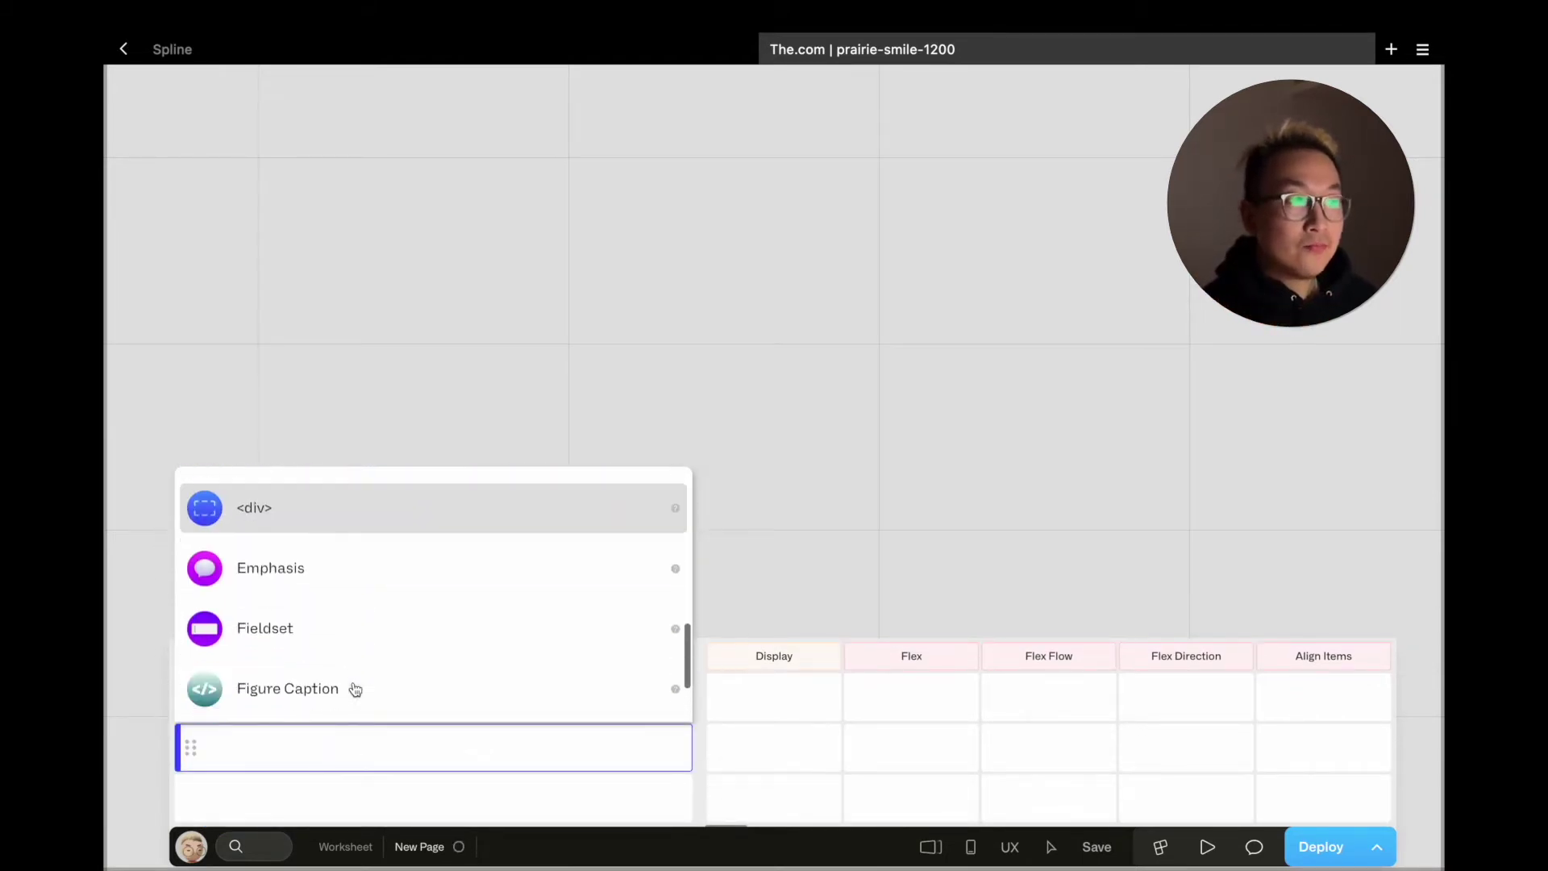
scroll(355, 689, down, 2)
scroll(353, 689, up, 12)
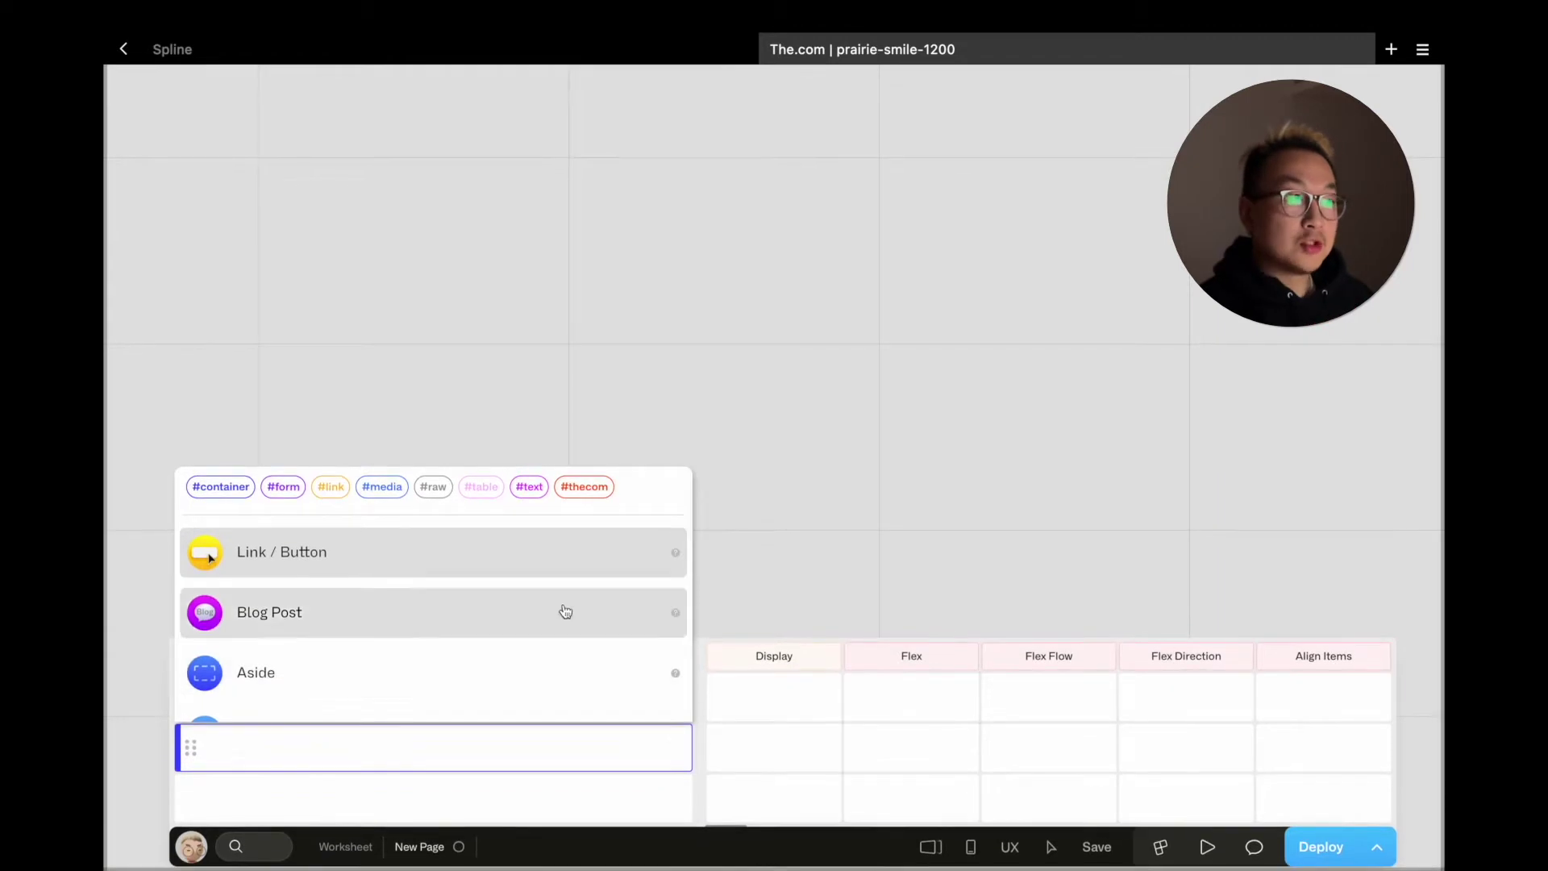
key(Return)
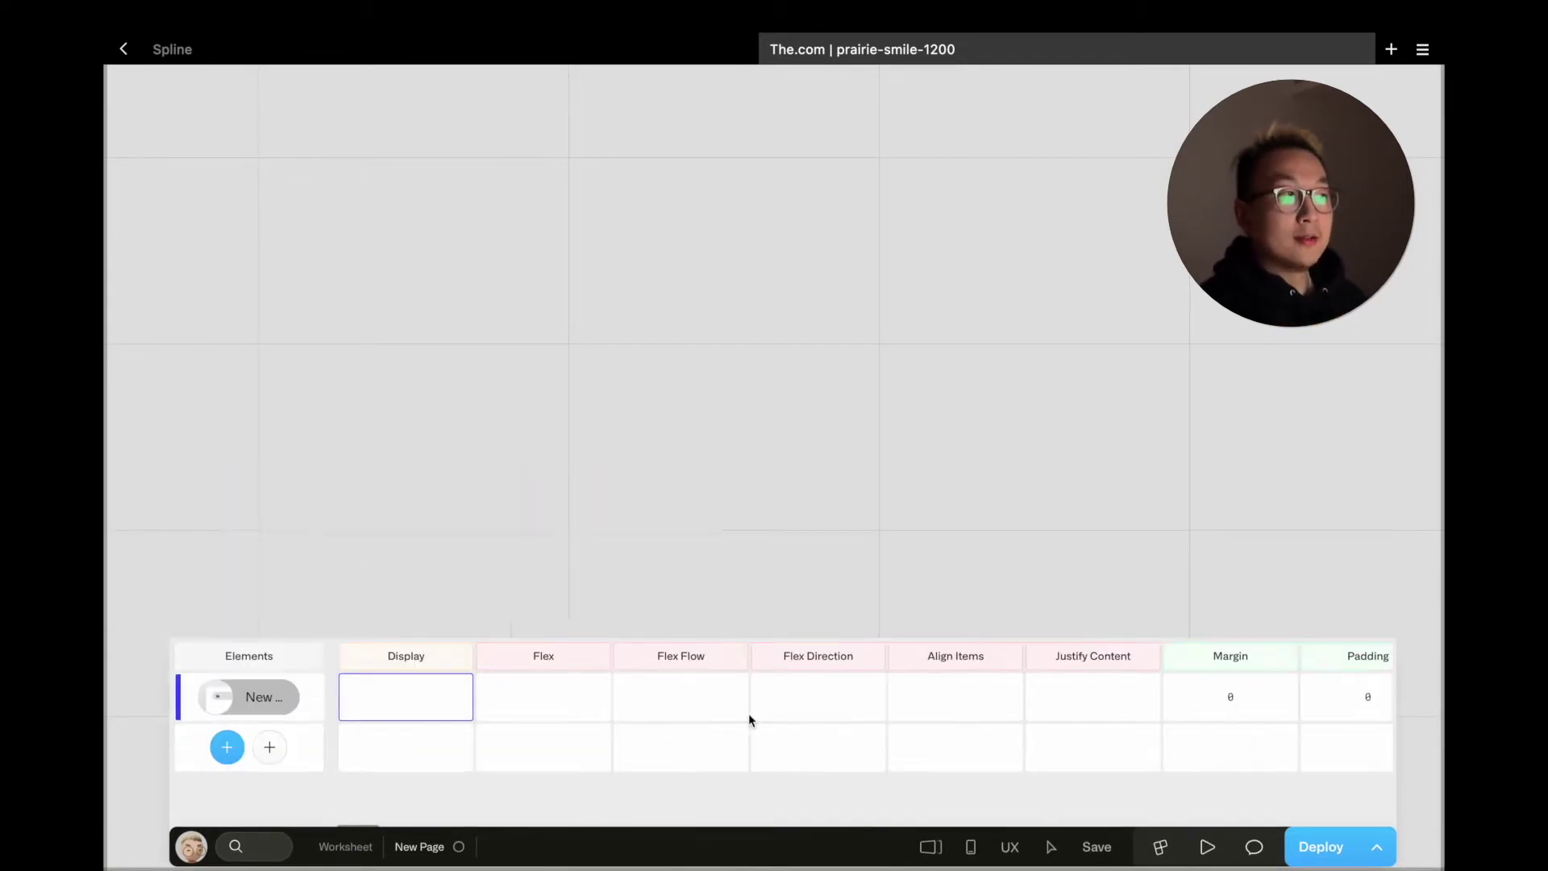
- Try adding a block to New Page, cancelling the first empty entry
click(228, 752)
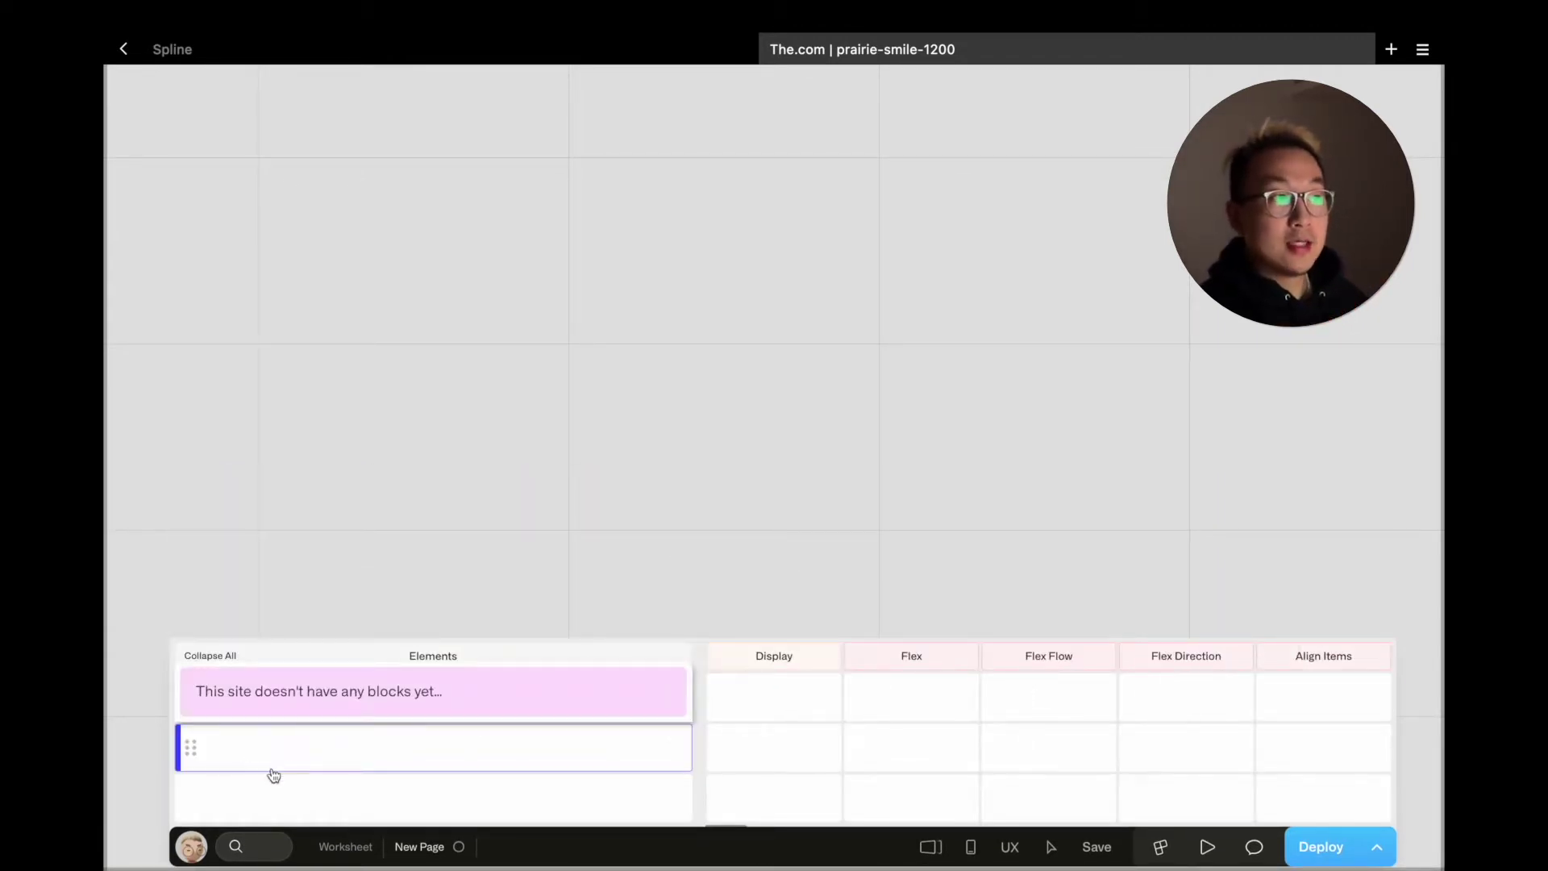
key(Escape)
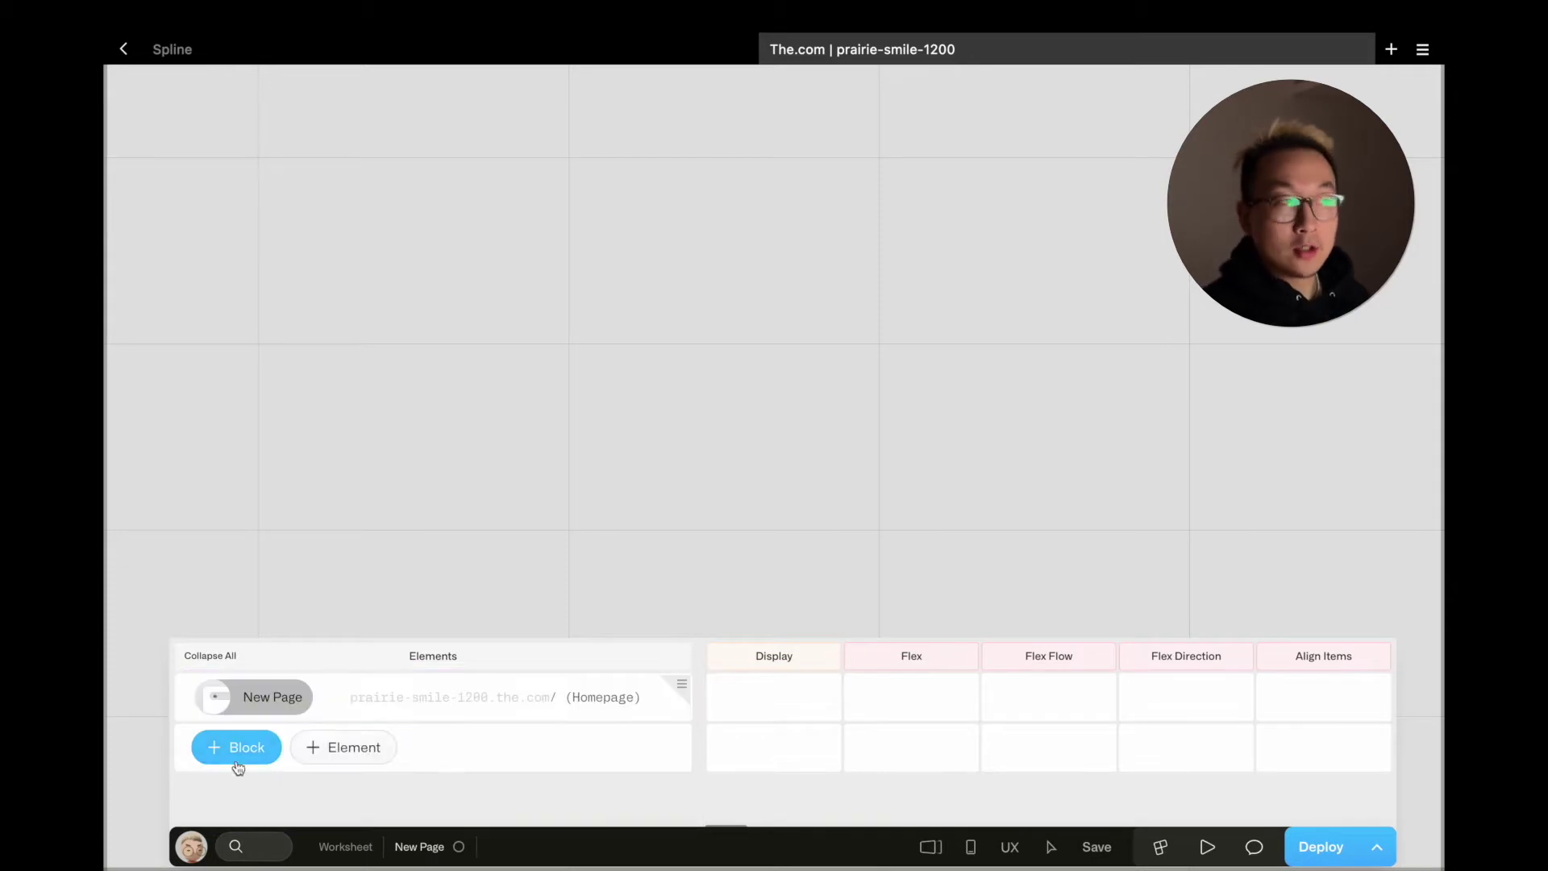
click(241, 754)
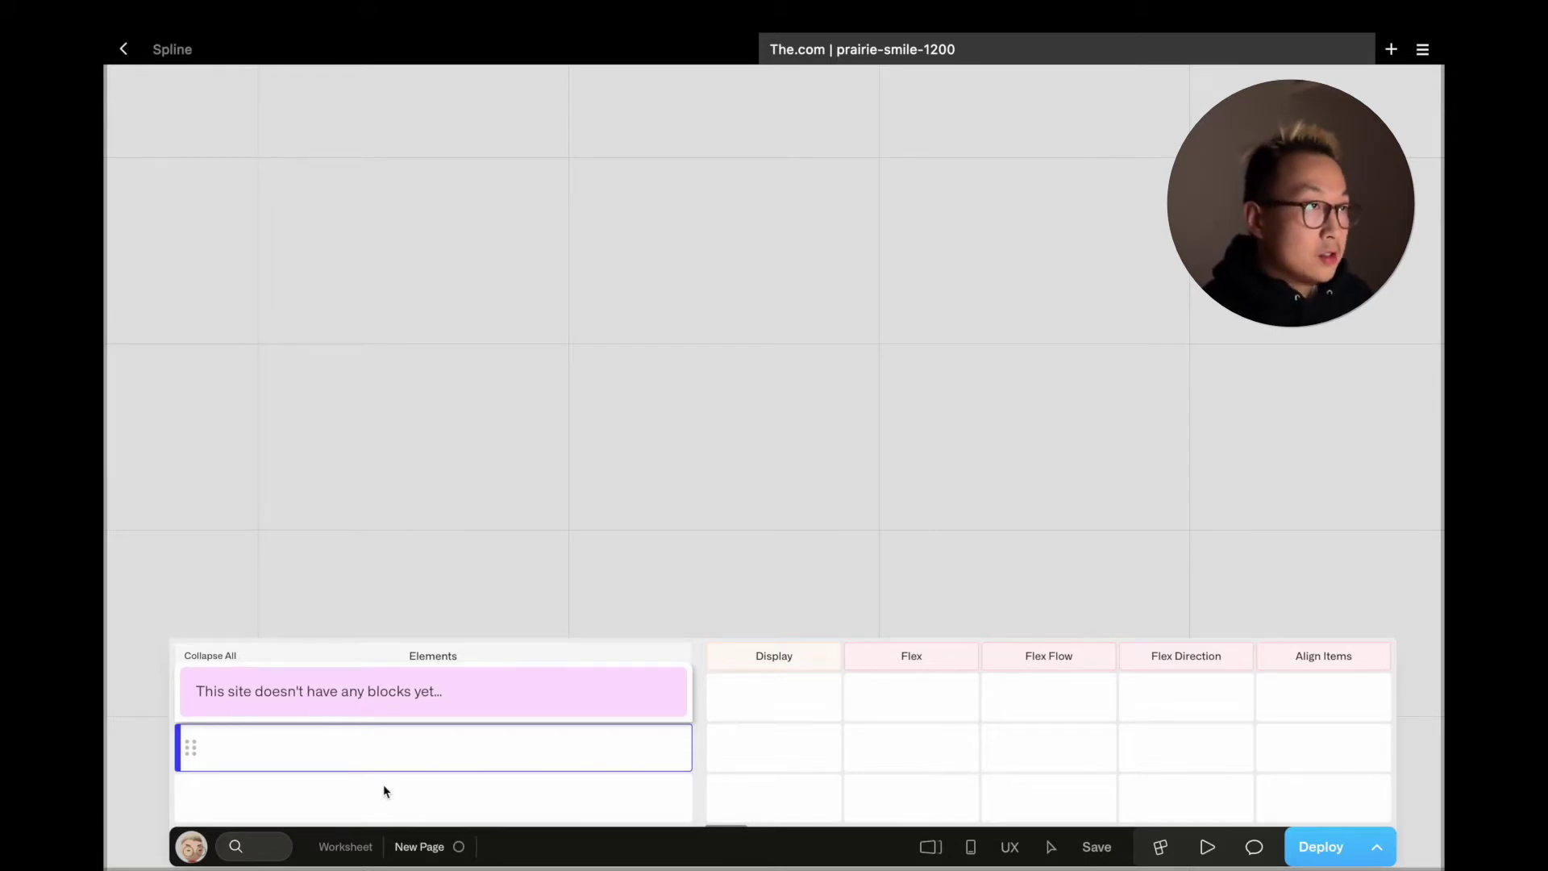
- Create a block named 'spline iframe' and add an Iframe element to it
click(345, 848)
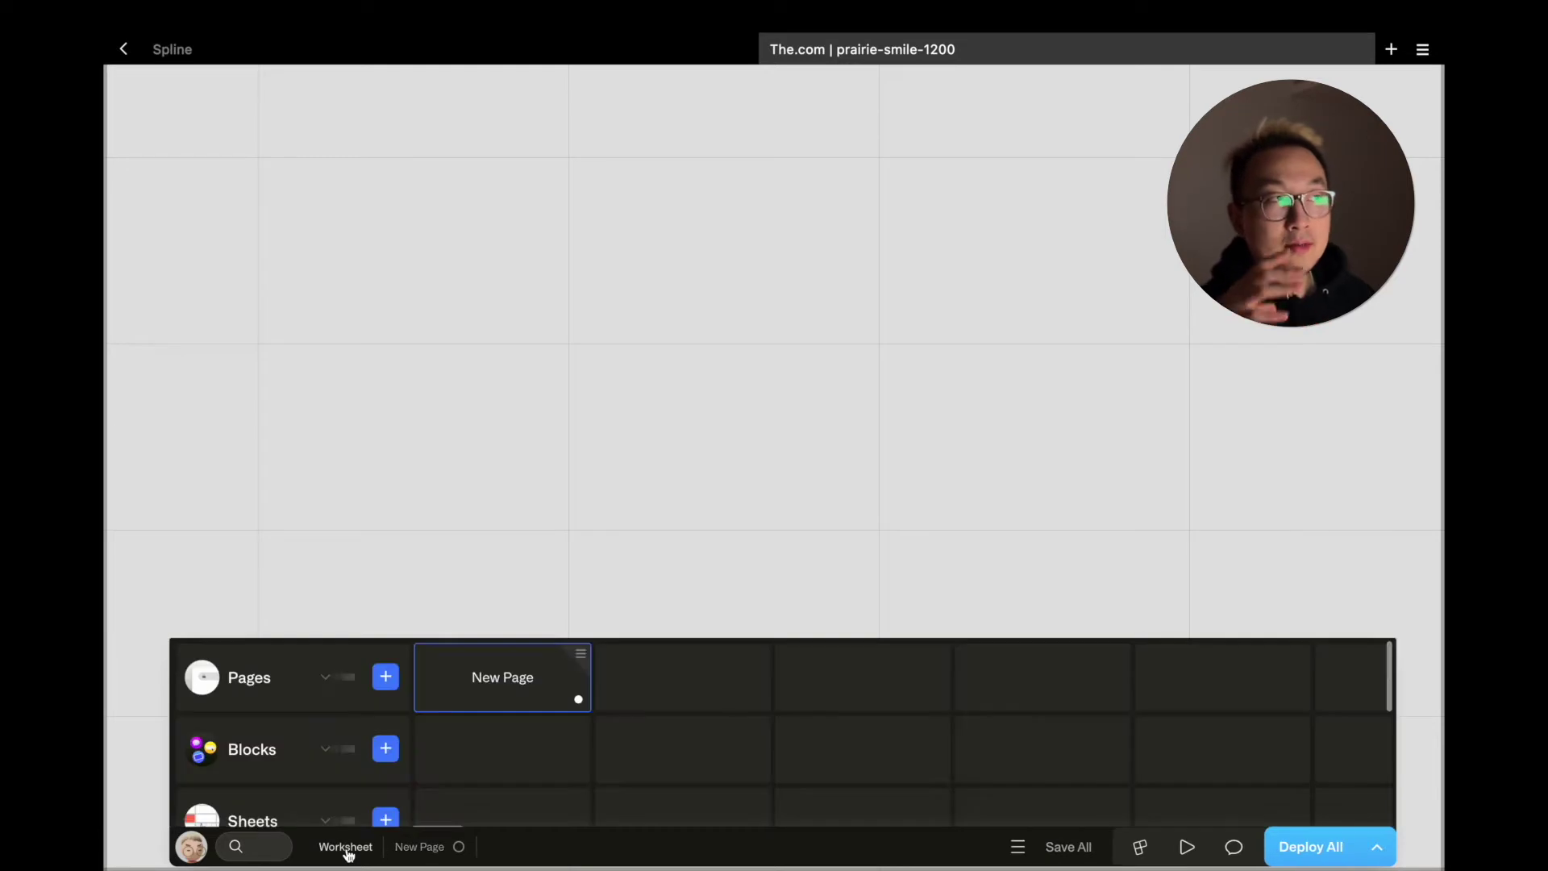
drag(650, 638, 651, 549)
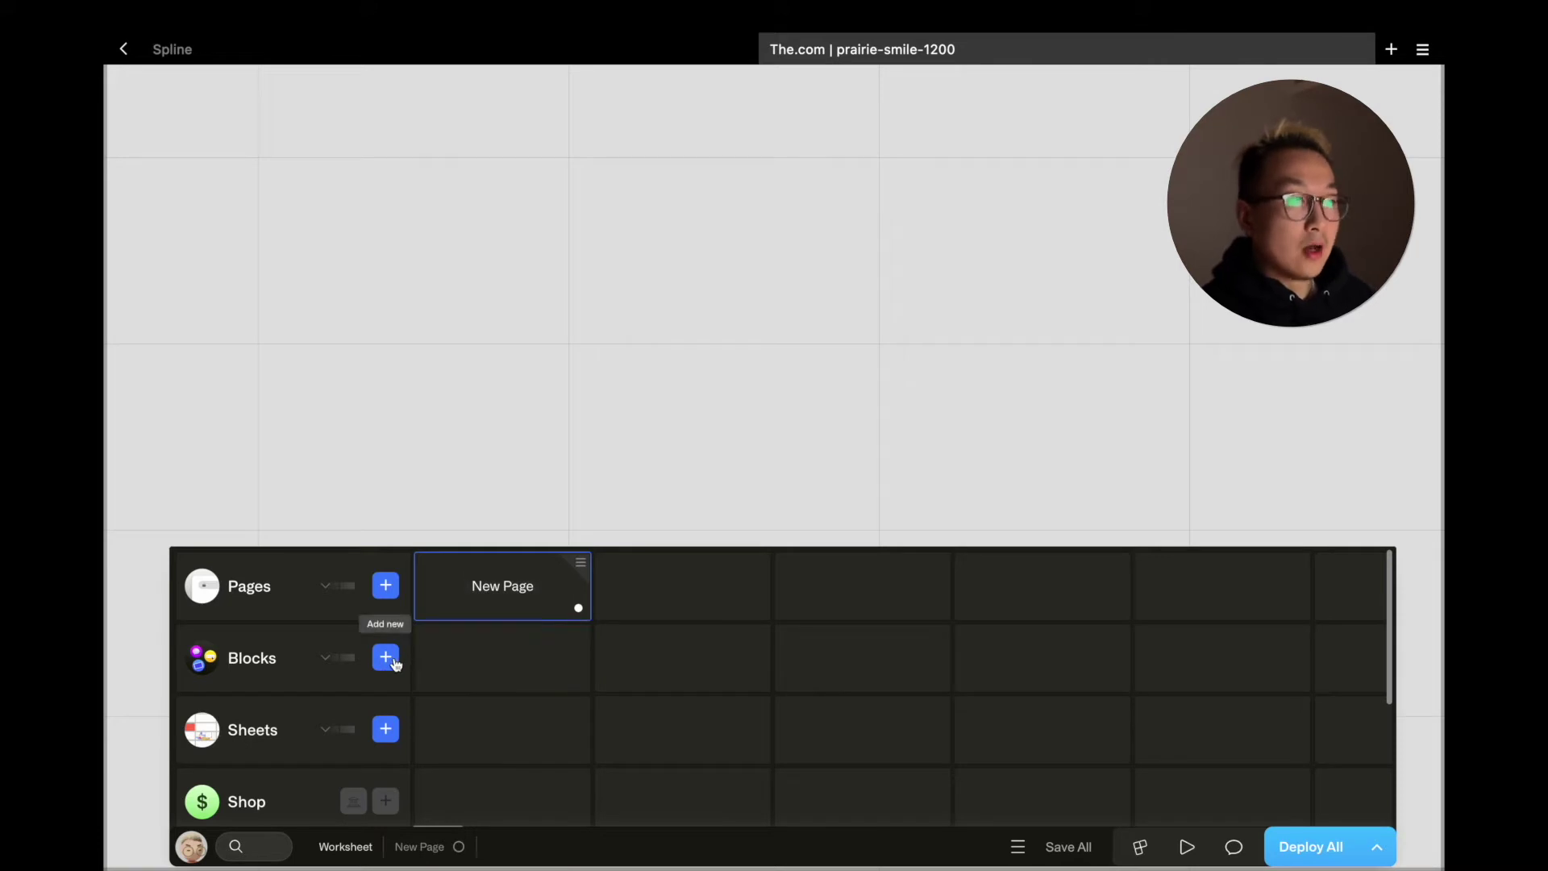
click(387, 658)
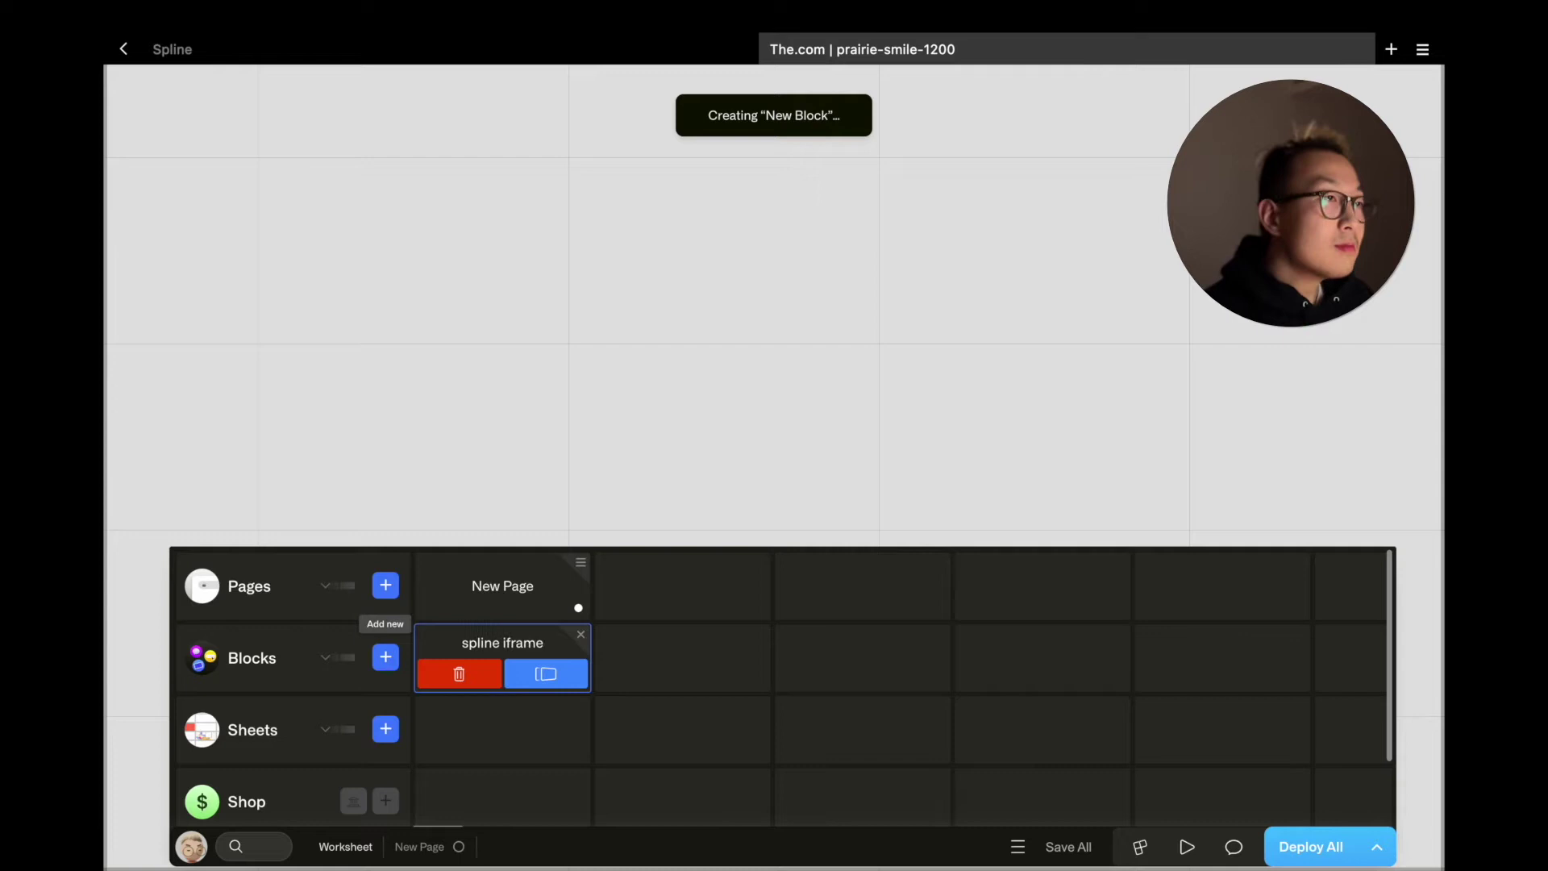
double_click(526, 660)
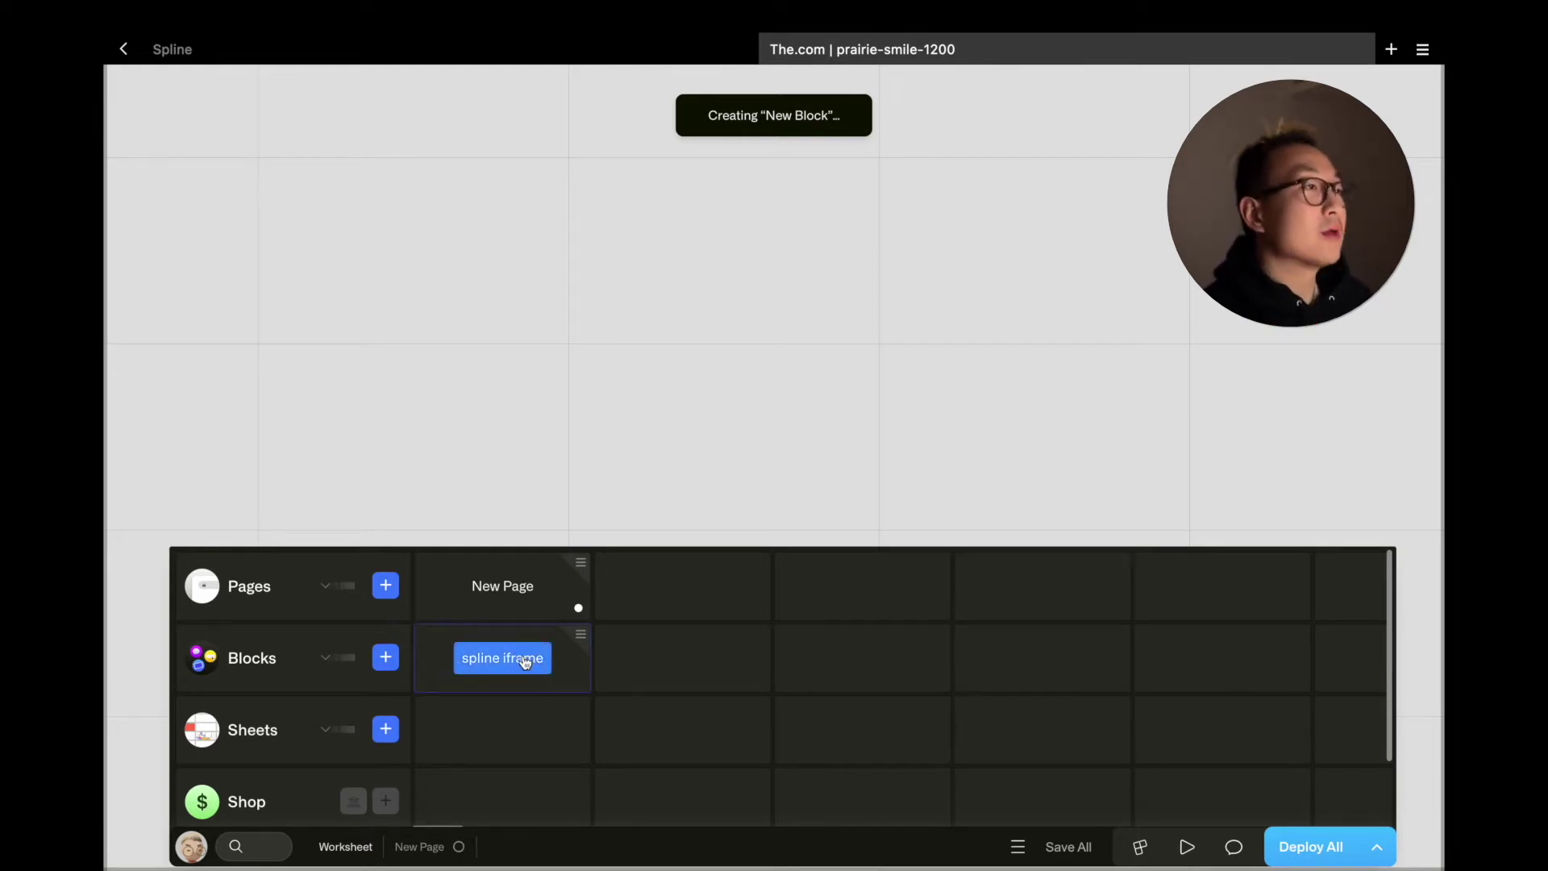
click(525, 660)
click(364, 670)
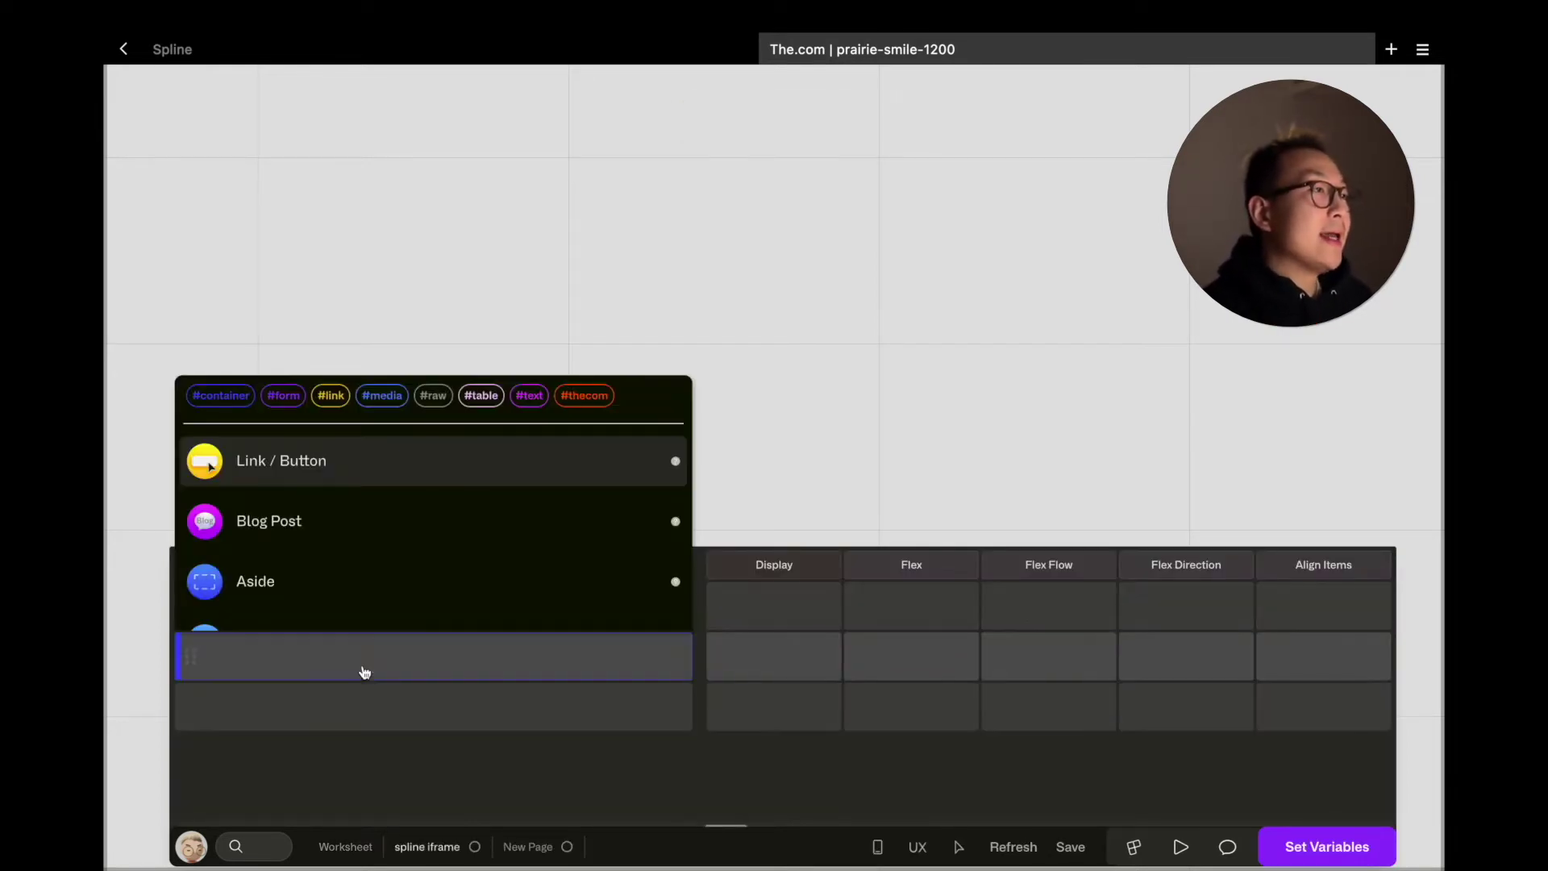
text(ifr)
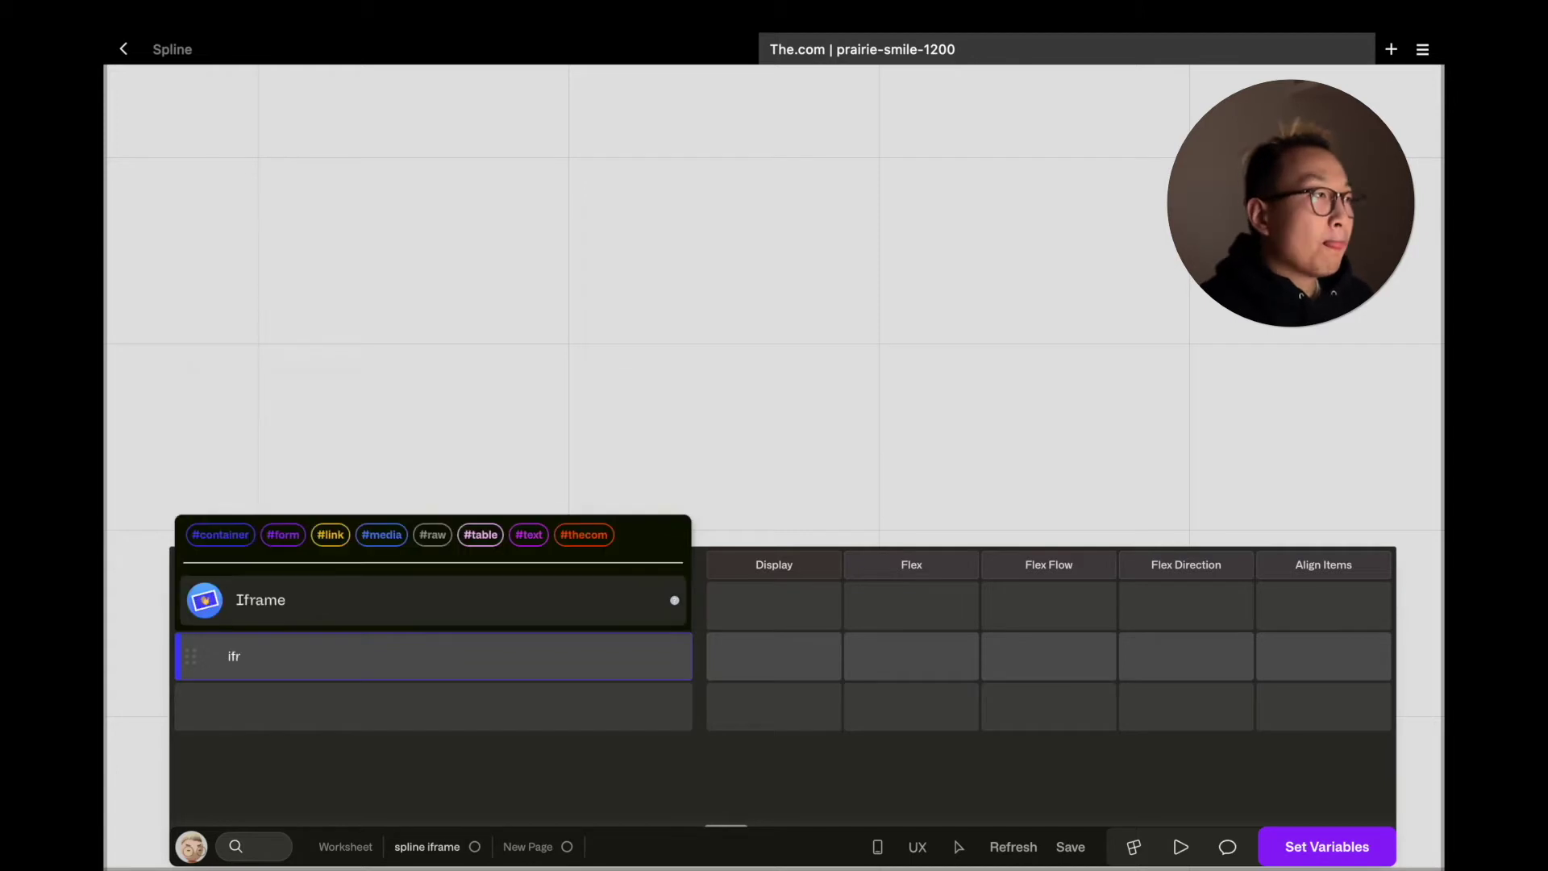
text(ame)
click(403, 602)
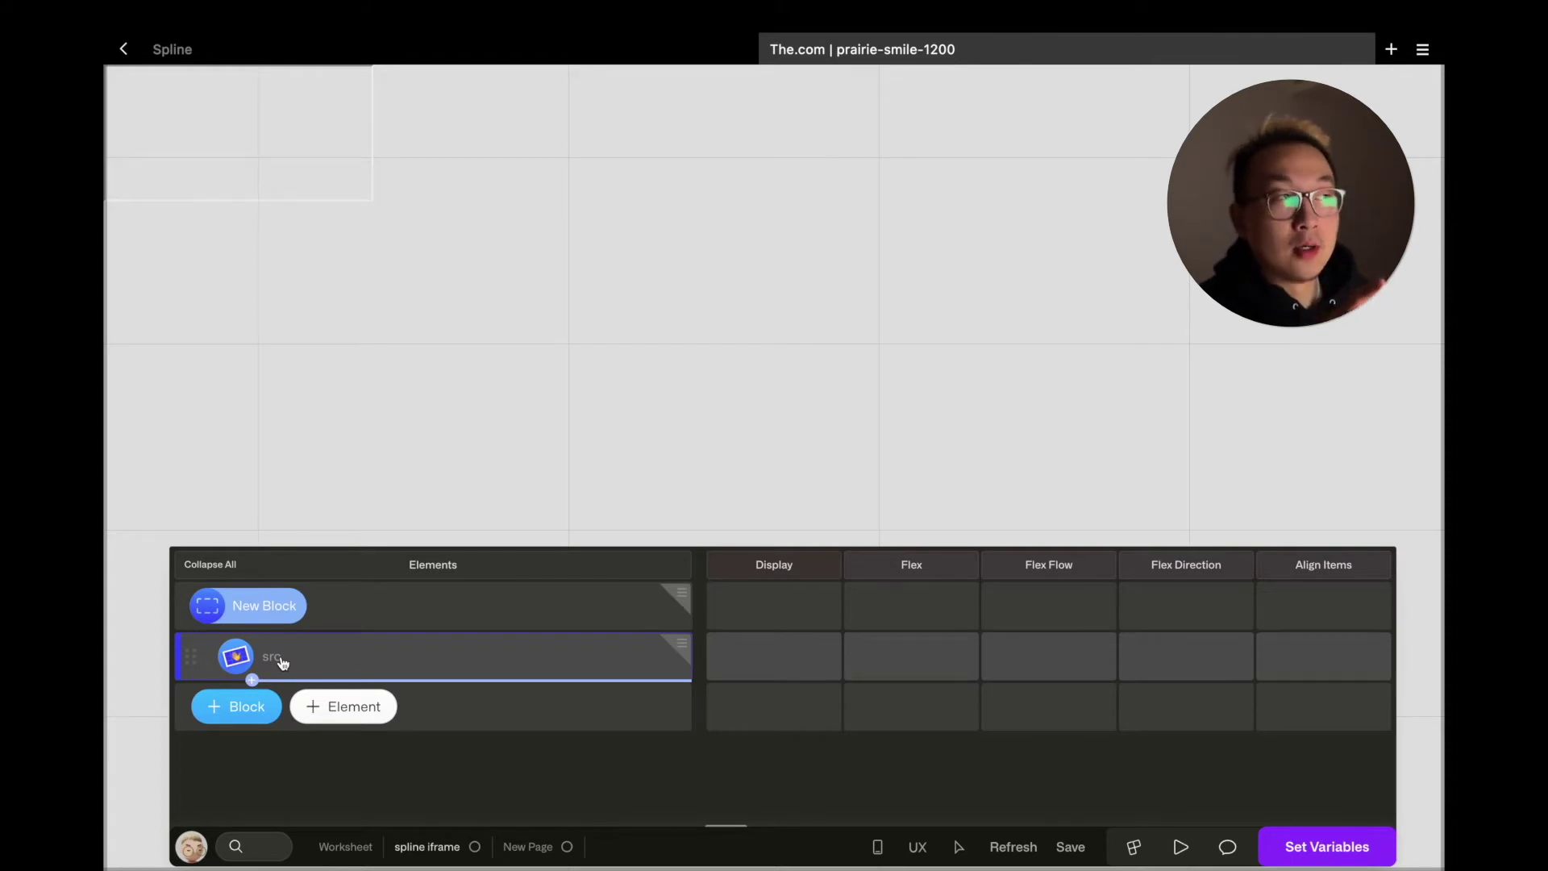
- Copy the Skater Girl - Copy scene's public Spline URL and paste it as the Iframe's src
click(339, 58)
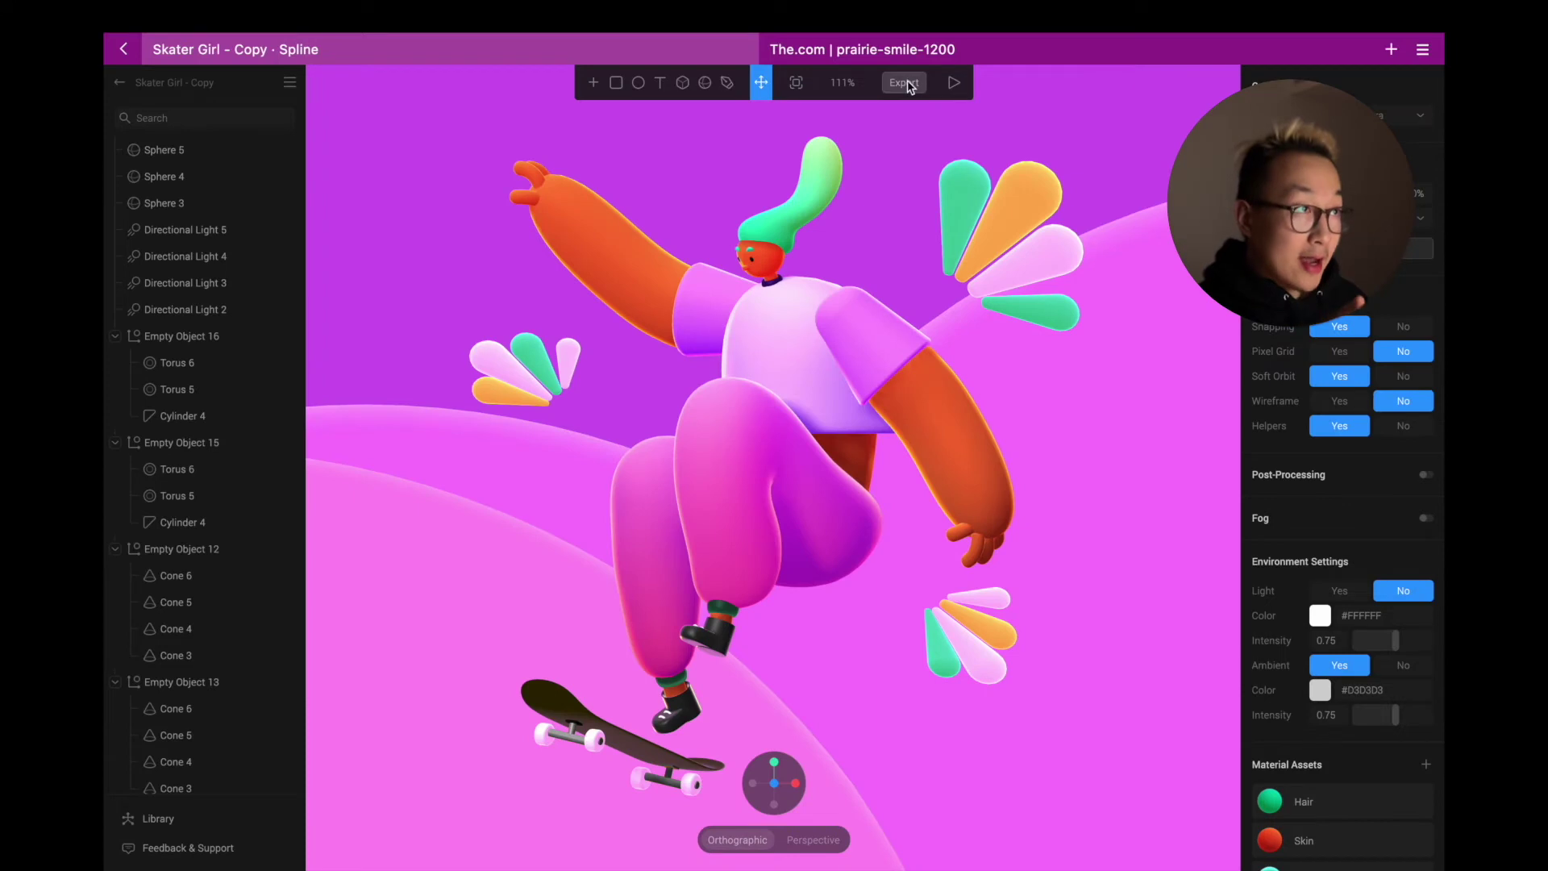
click(907, 84)
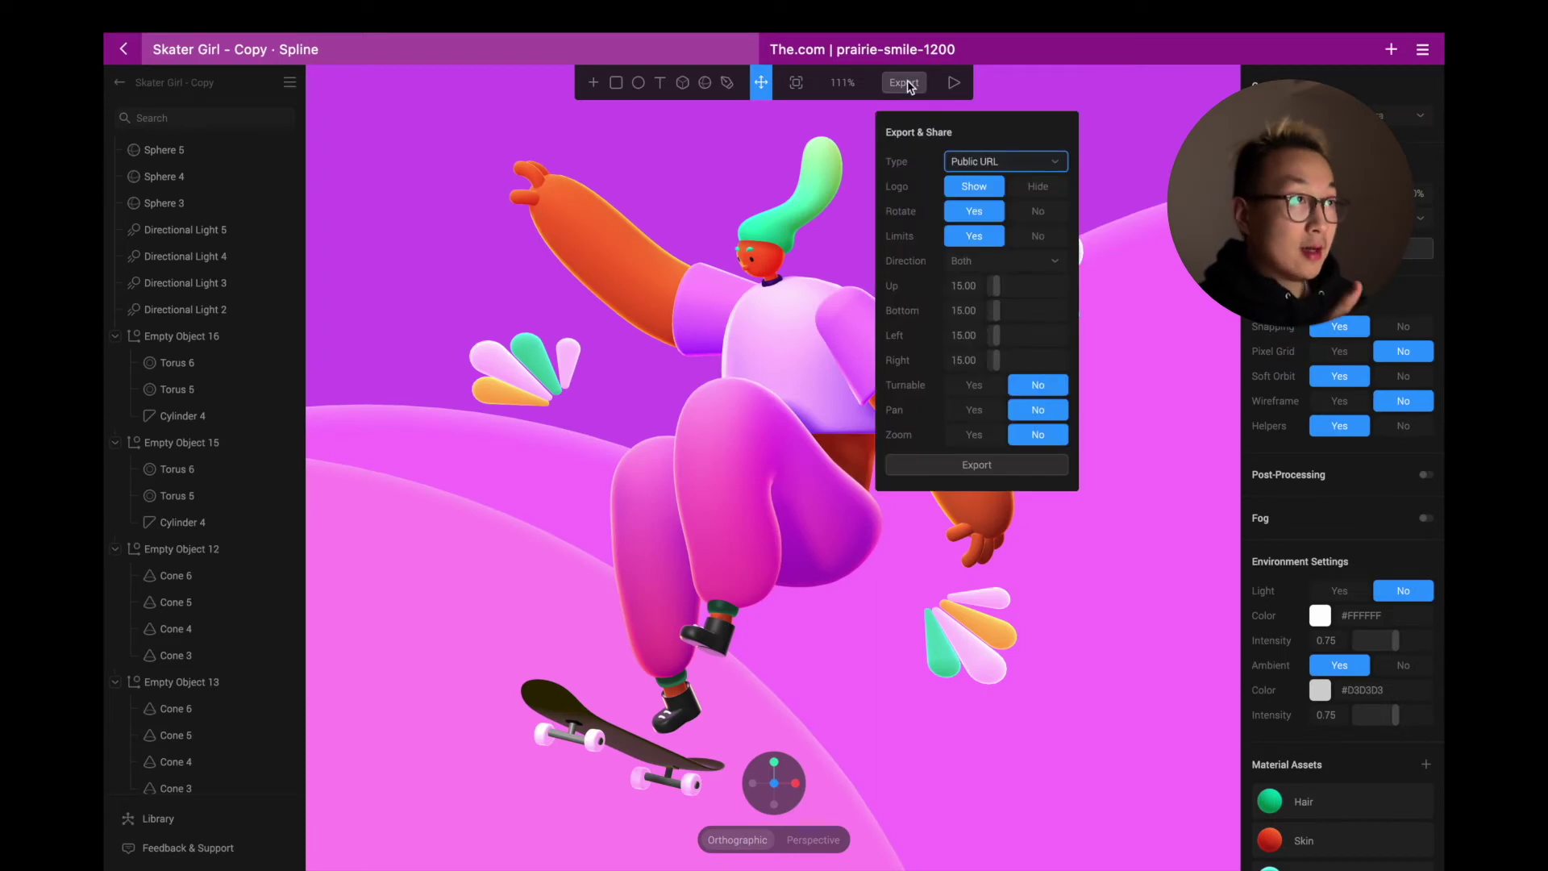
click(962, 468)
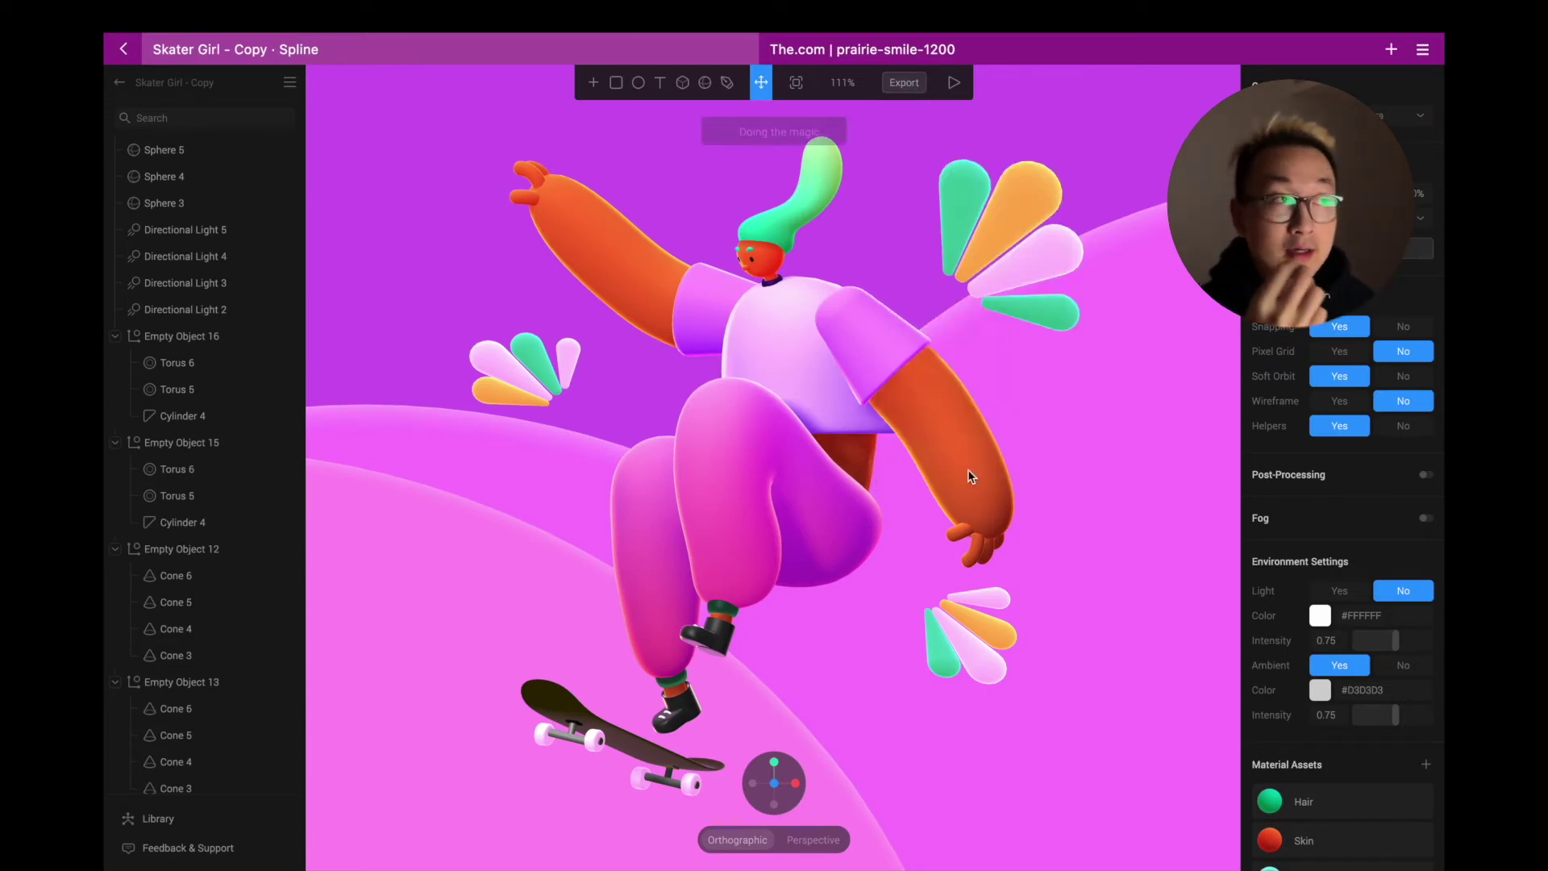
click(761, 476)
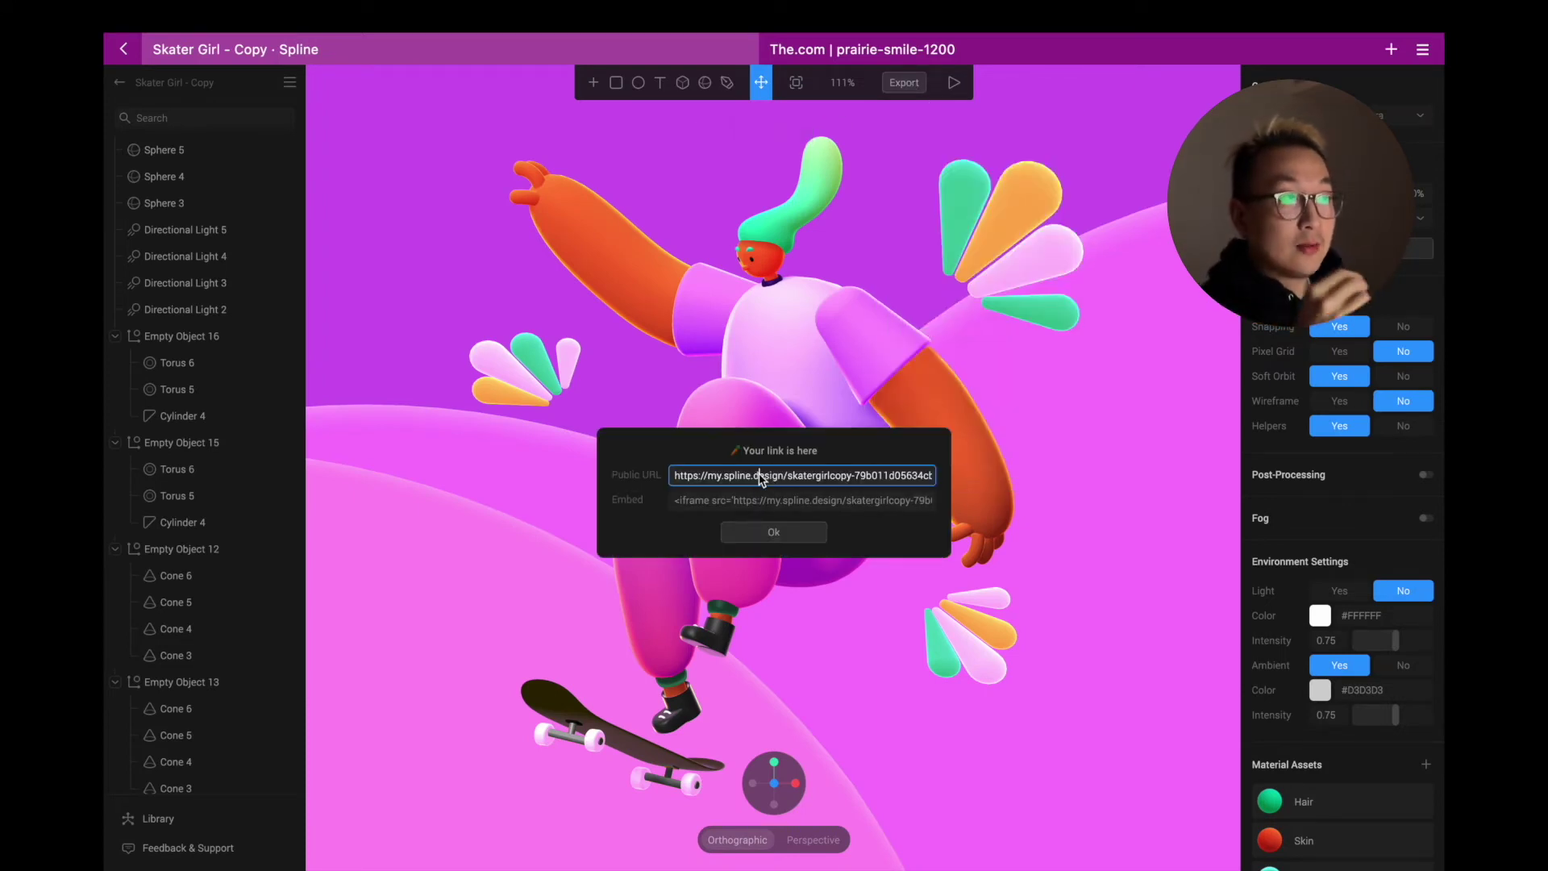
key(ctrl+a)
key(ctrl+Tab)
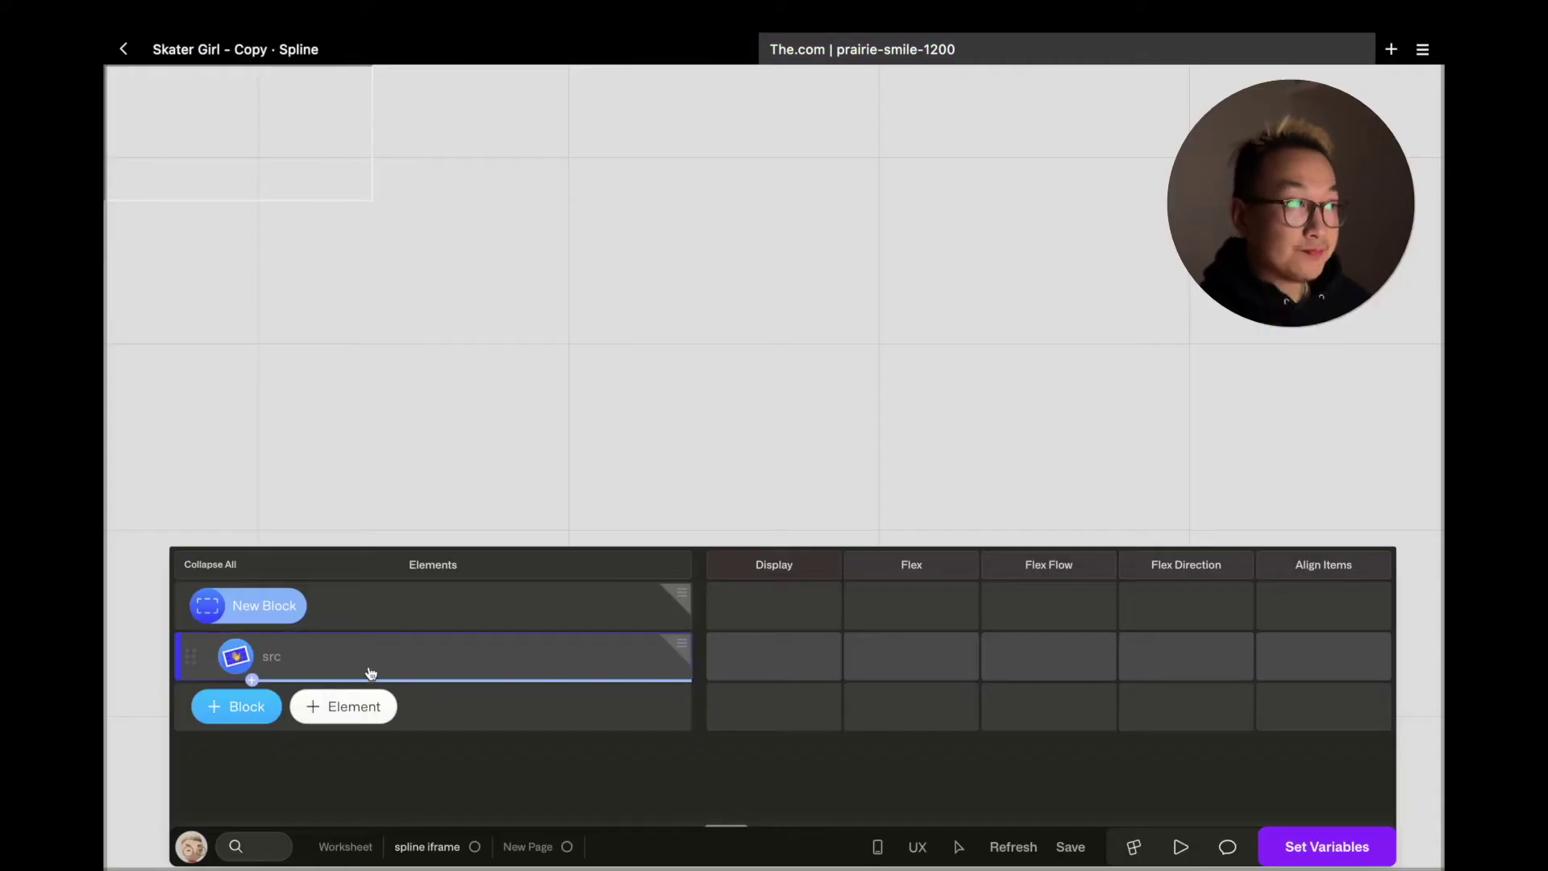
click(335, 663)
key(ctrl+v)
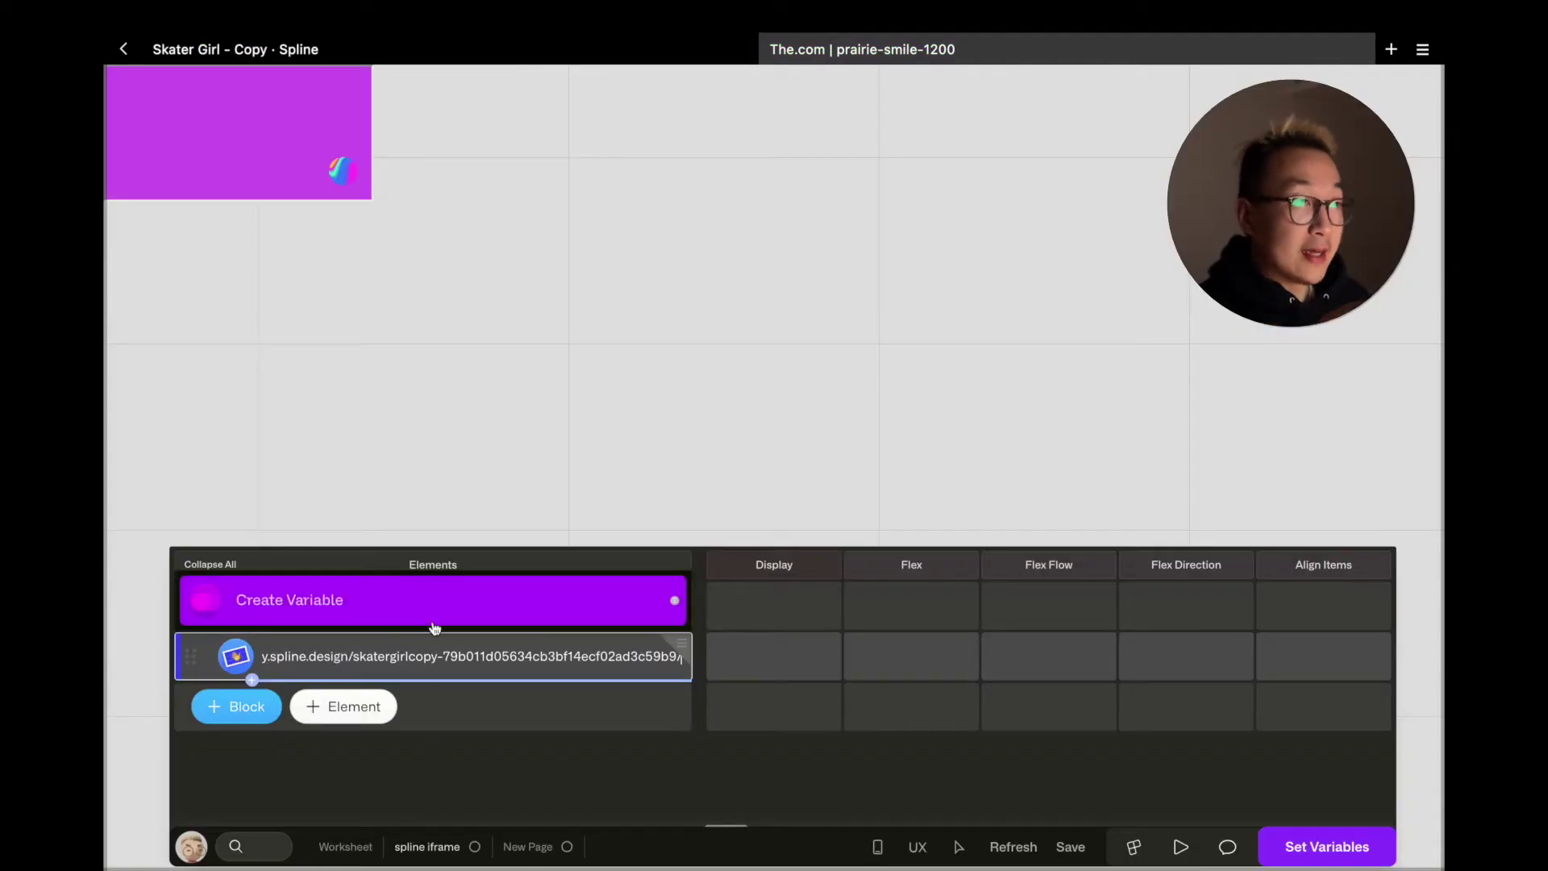
click(434, 742)
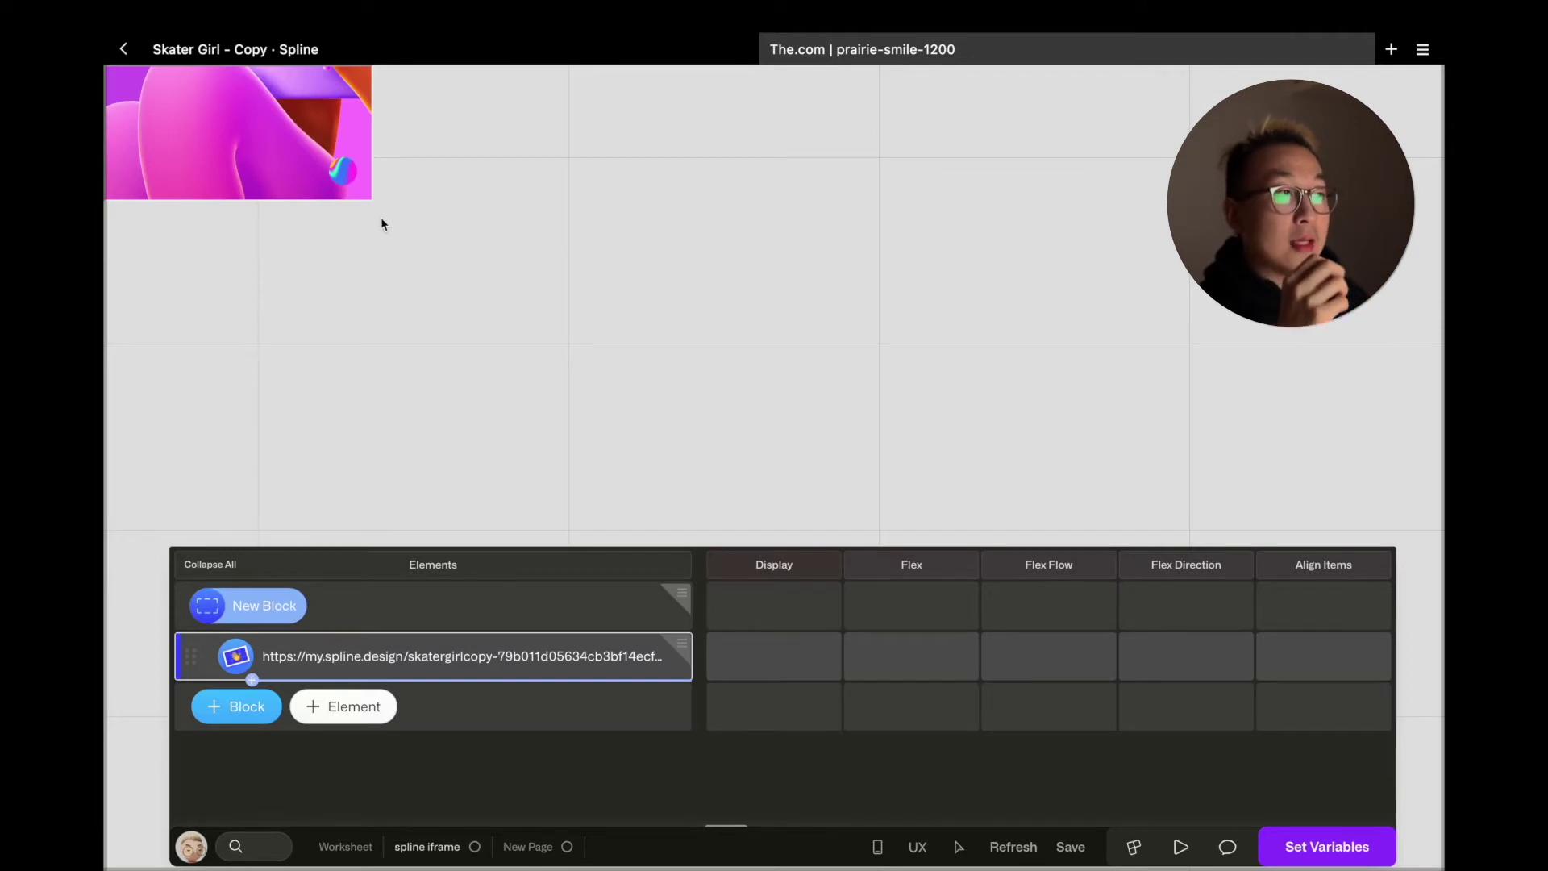
- Size the iframe to 100vw width and 100vh height so the skater scene fills the canvas
scroll(888, 707, right, 5)
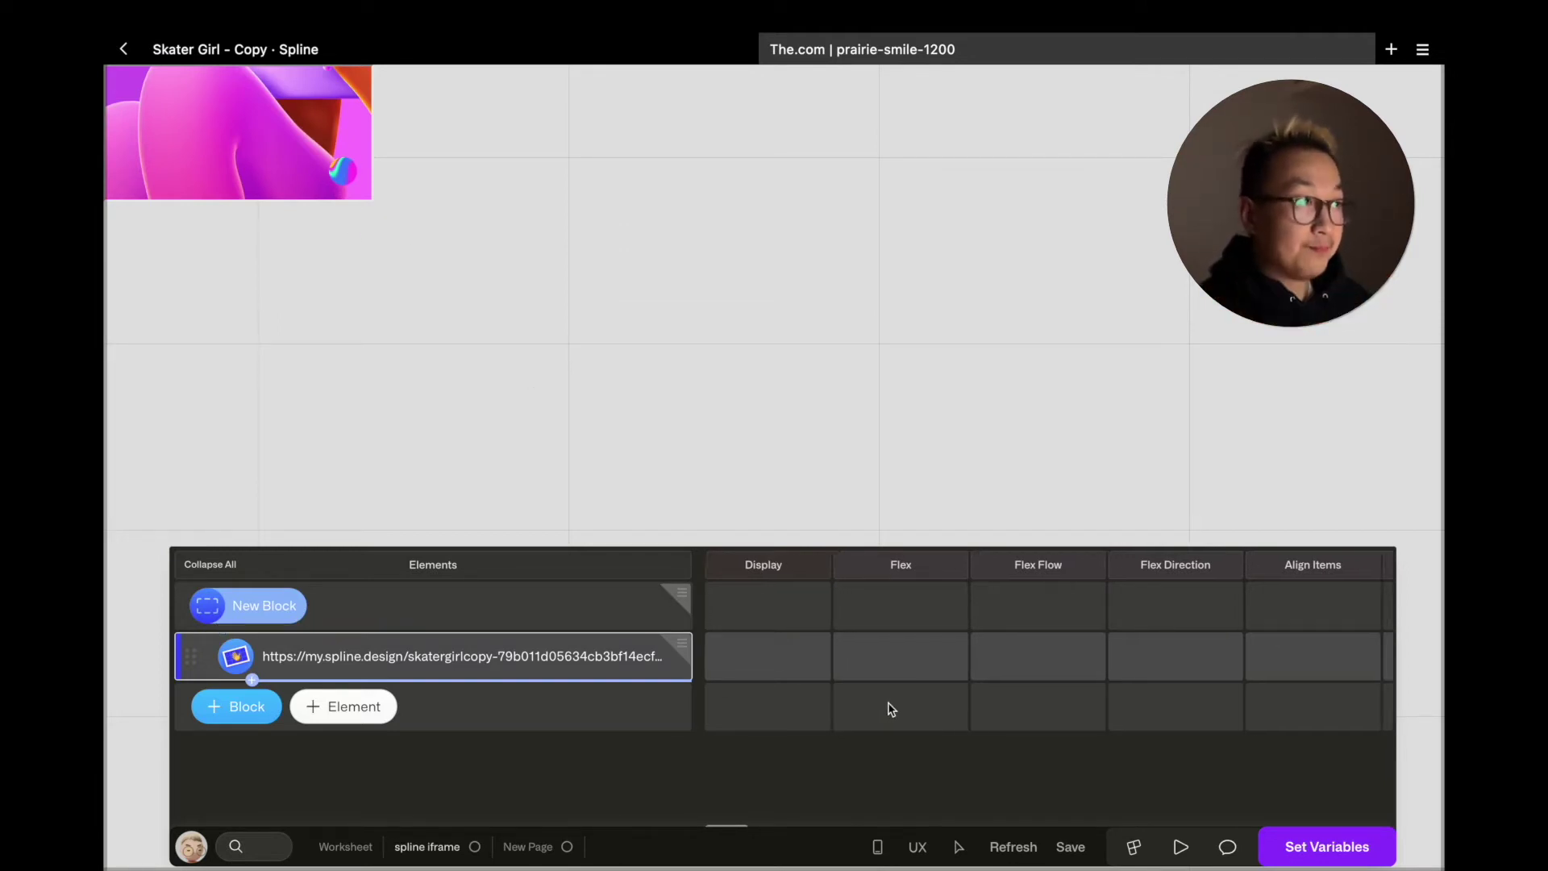
scroll(891, 709, right, 8)
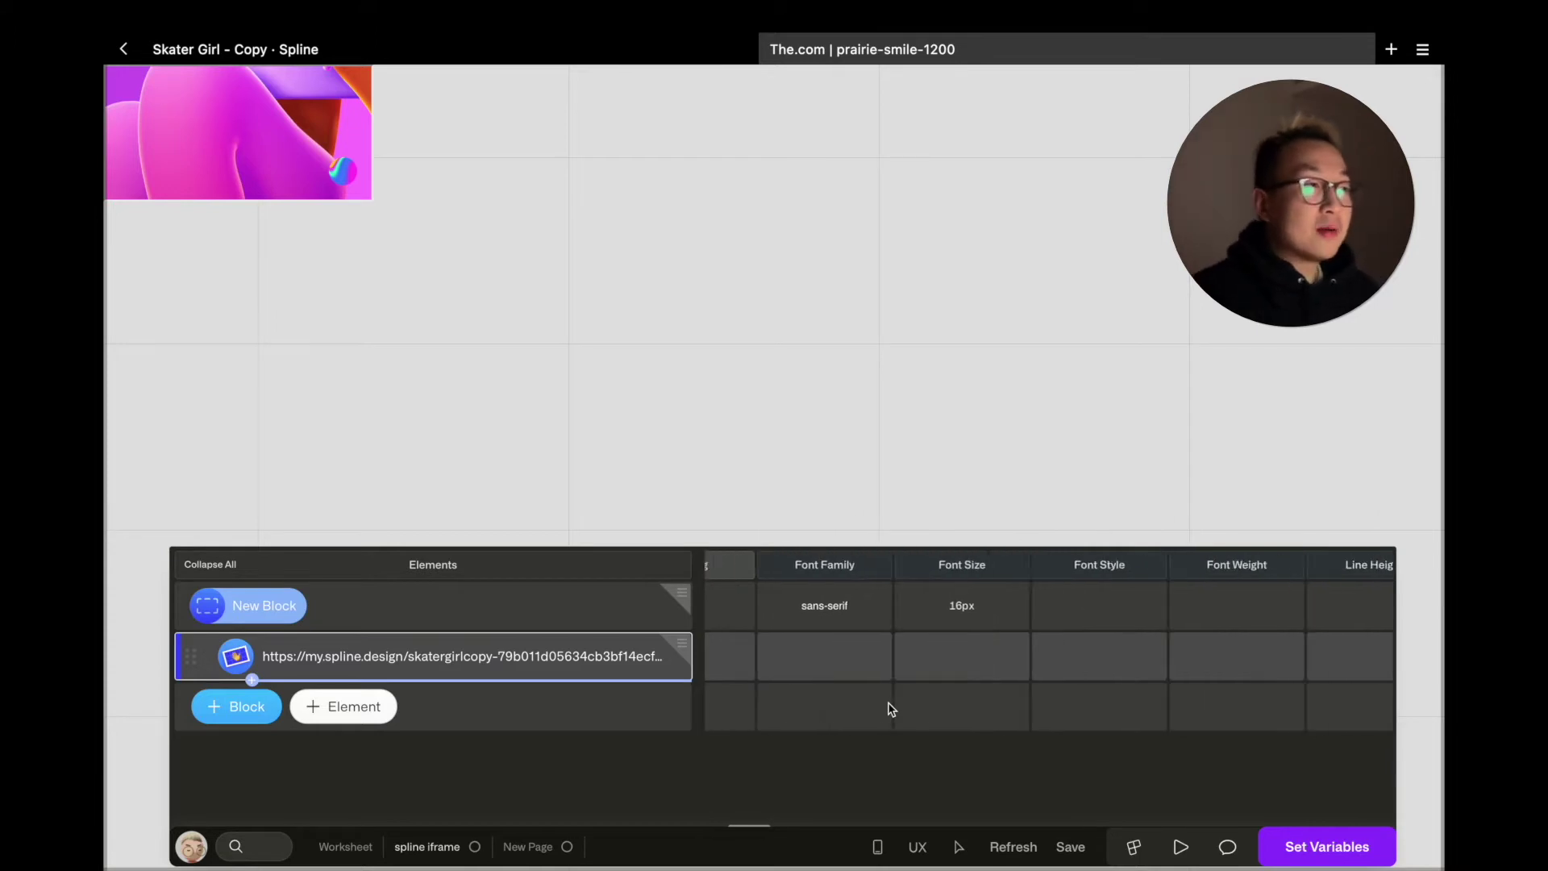
scroll(891, 708, right, 8)
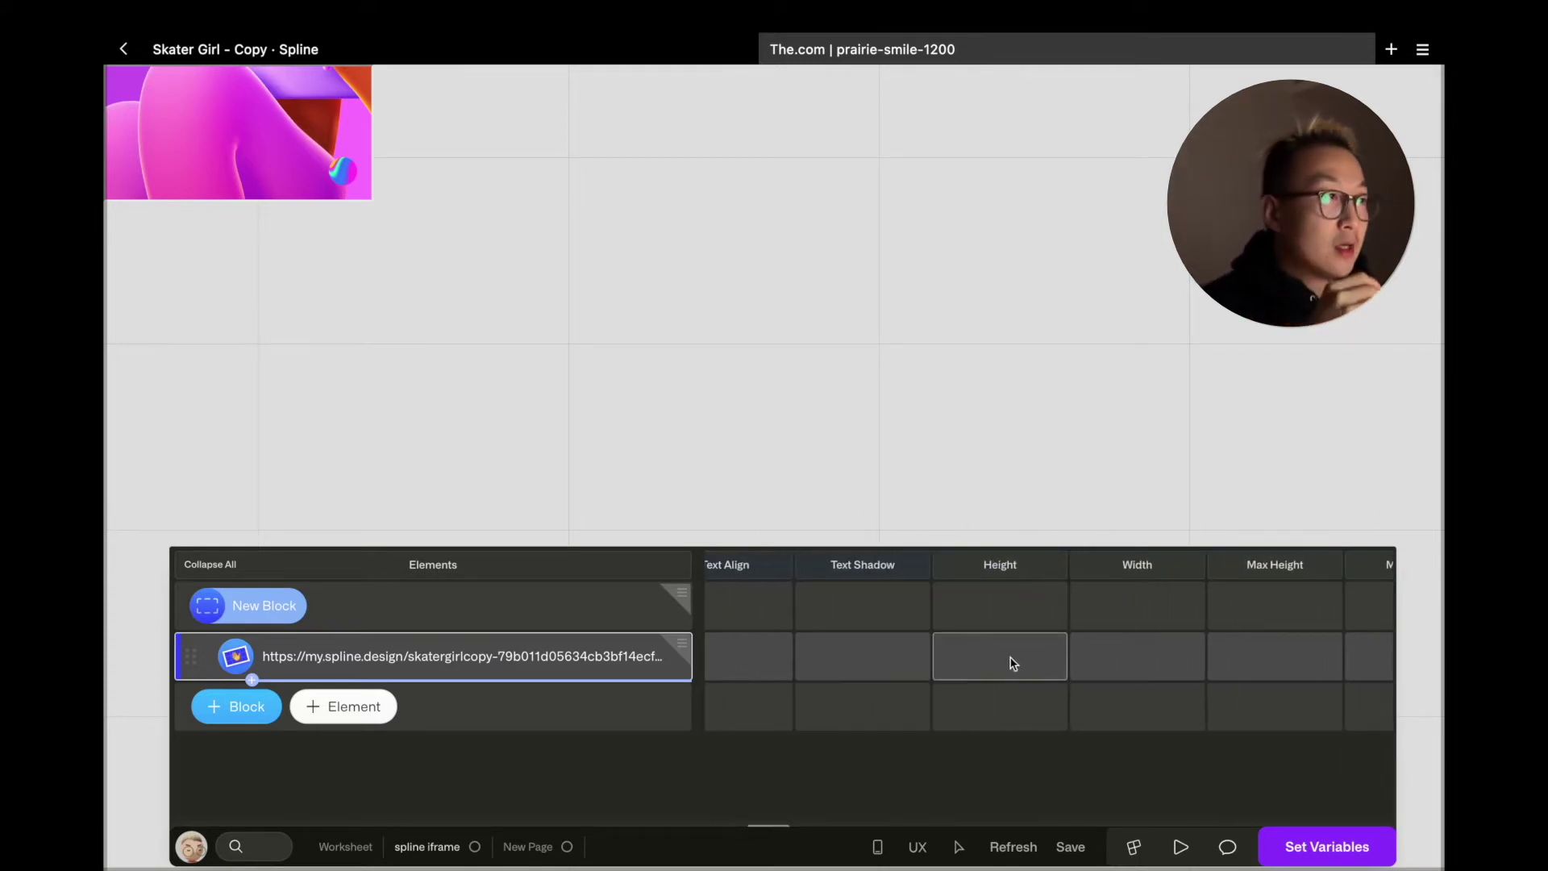
click(1140, 657)
click(1043, 660)
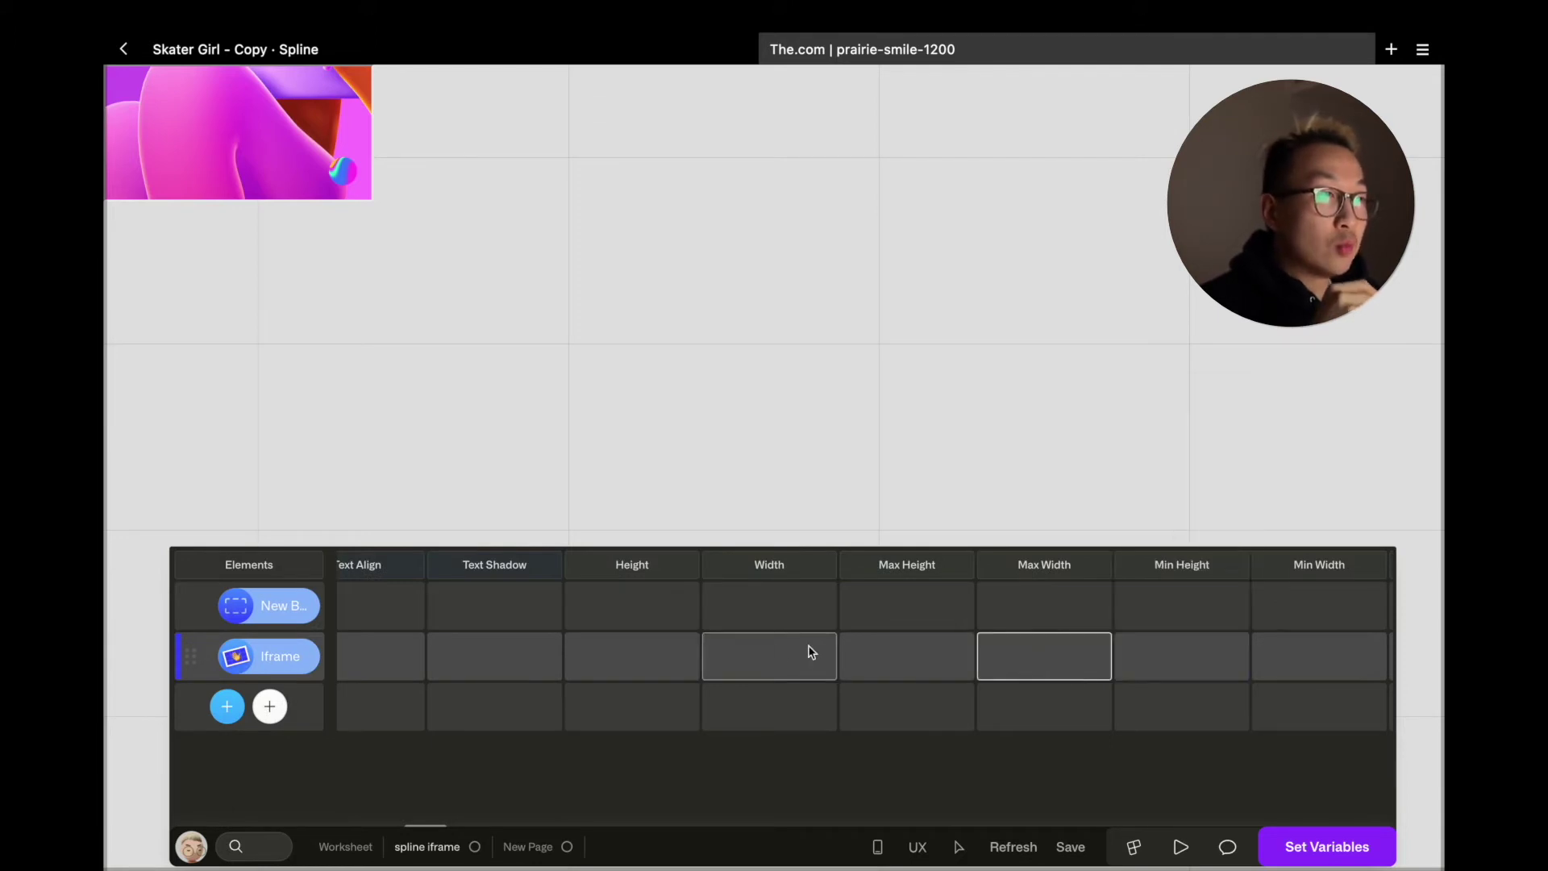
click(767, 652)
click(759, 655)
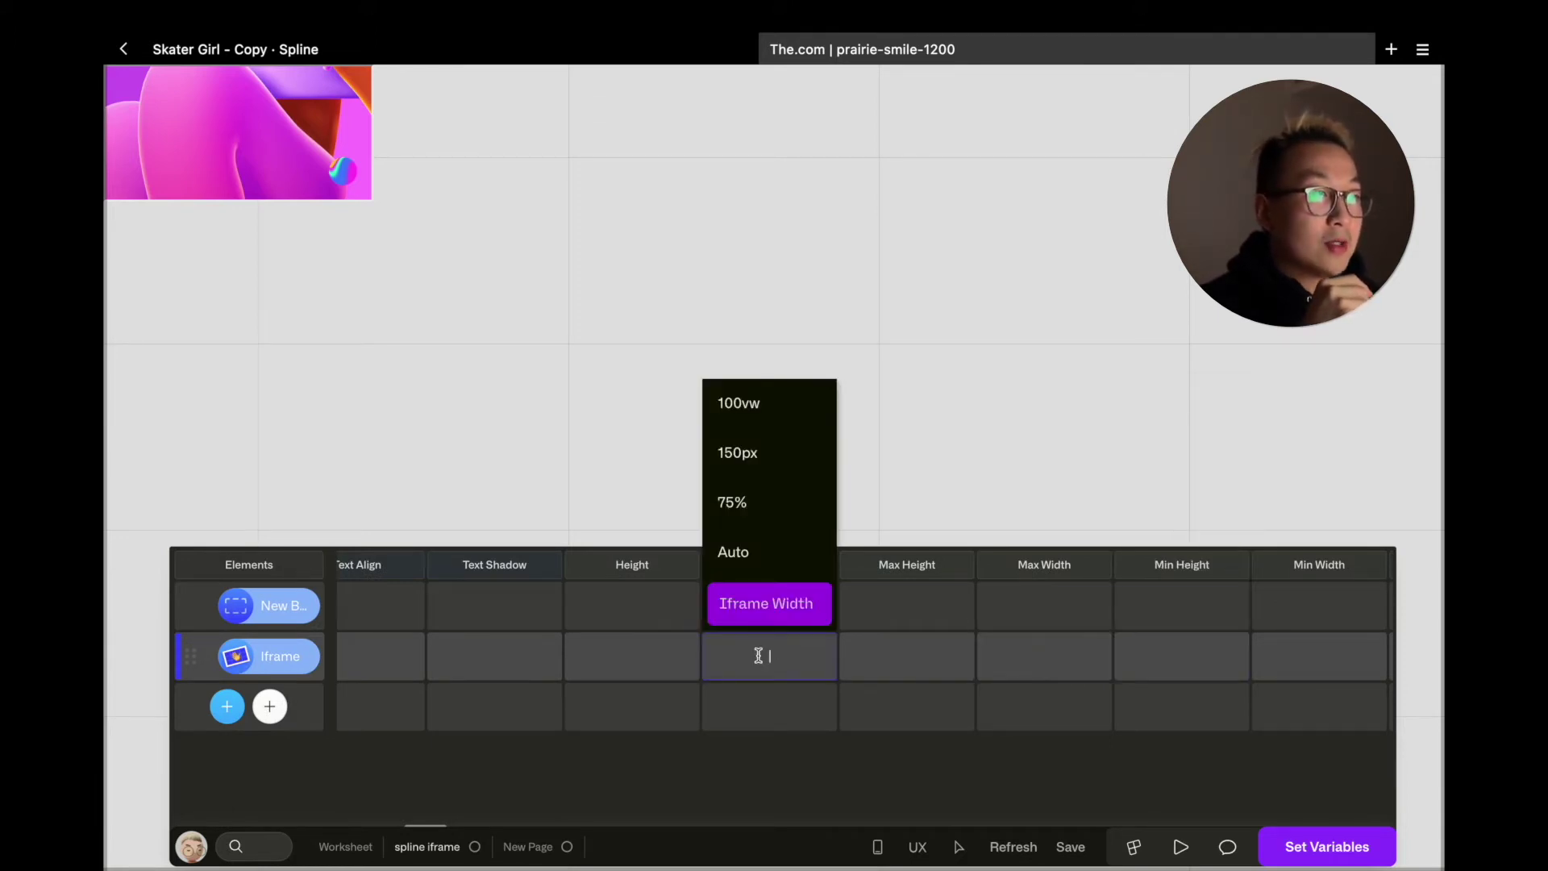
click(763, 405)
click(621, 660)
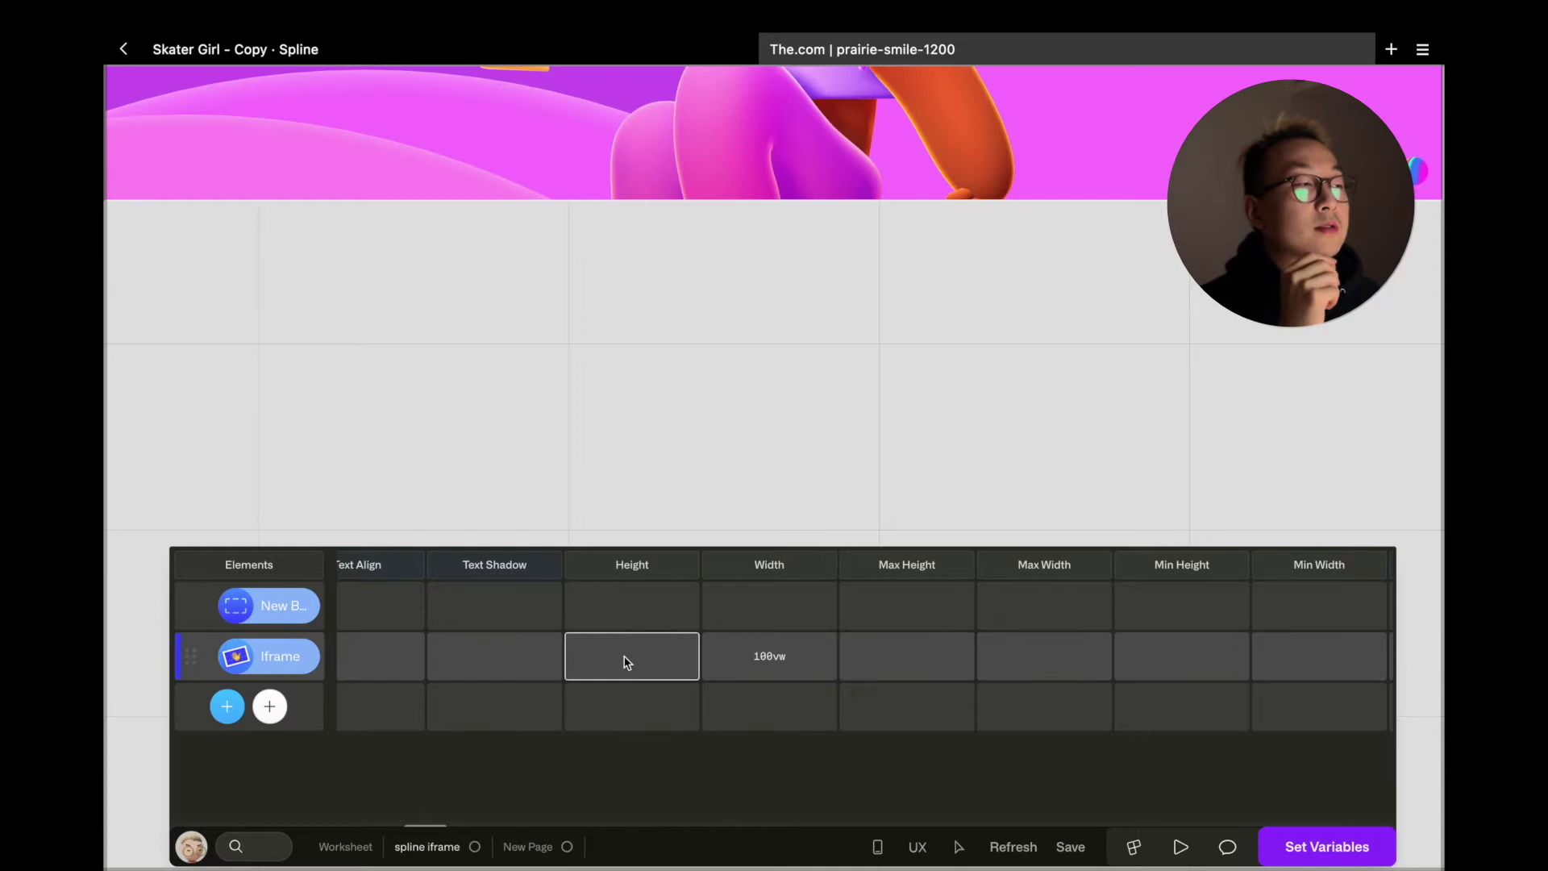
click(624, 657)
click(634, 409)
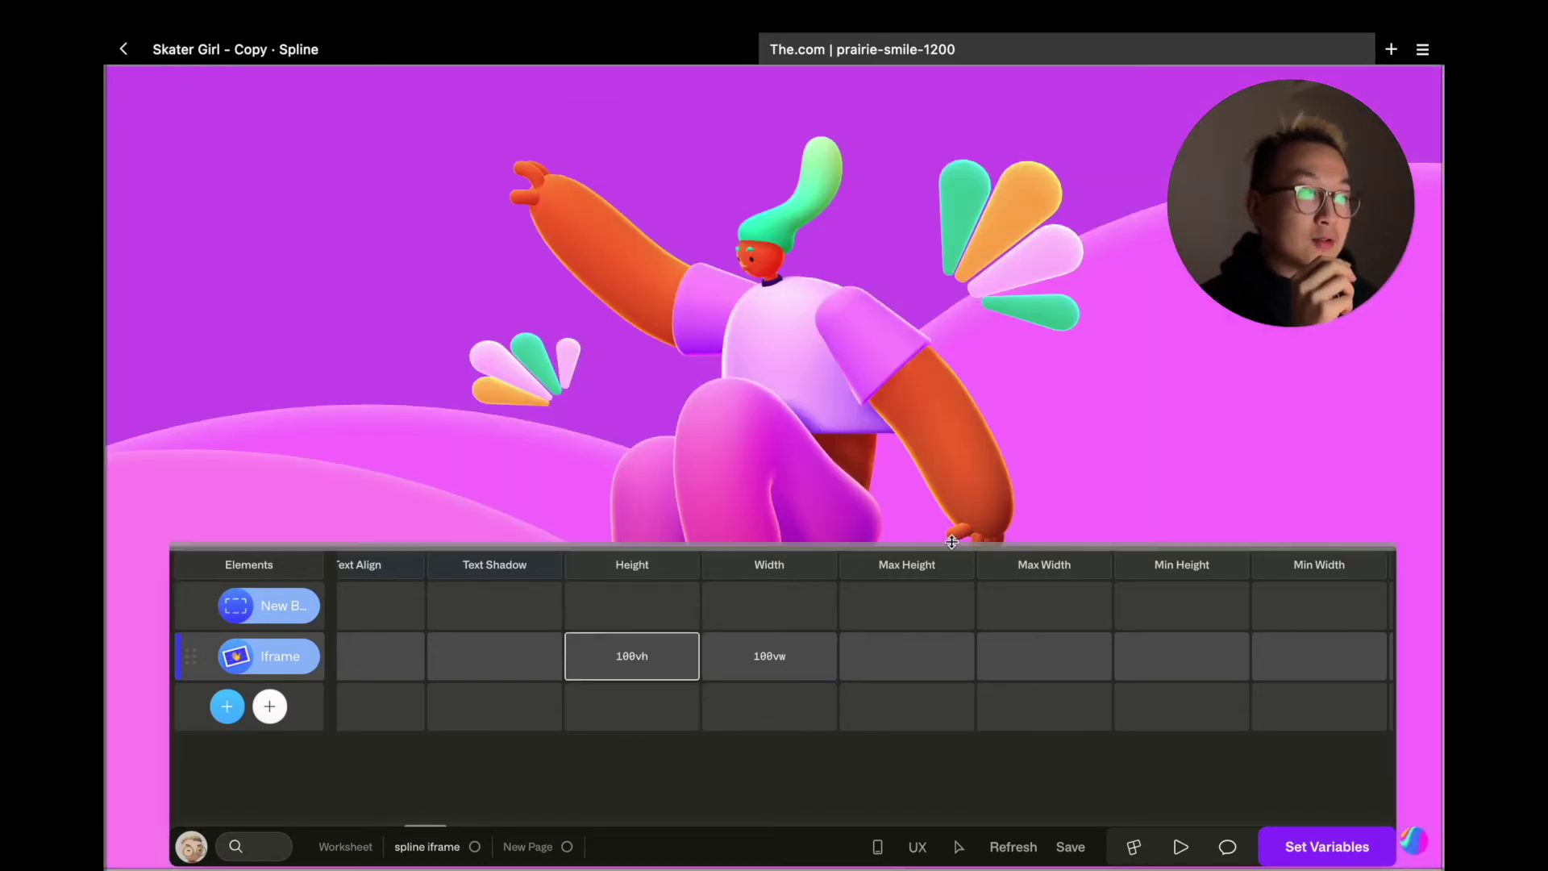
drag(954, 546, 956, 687)
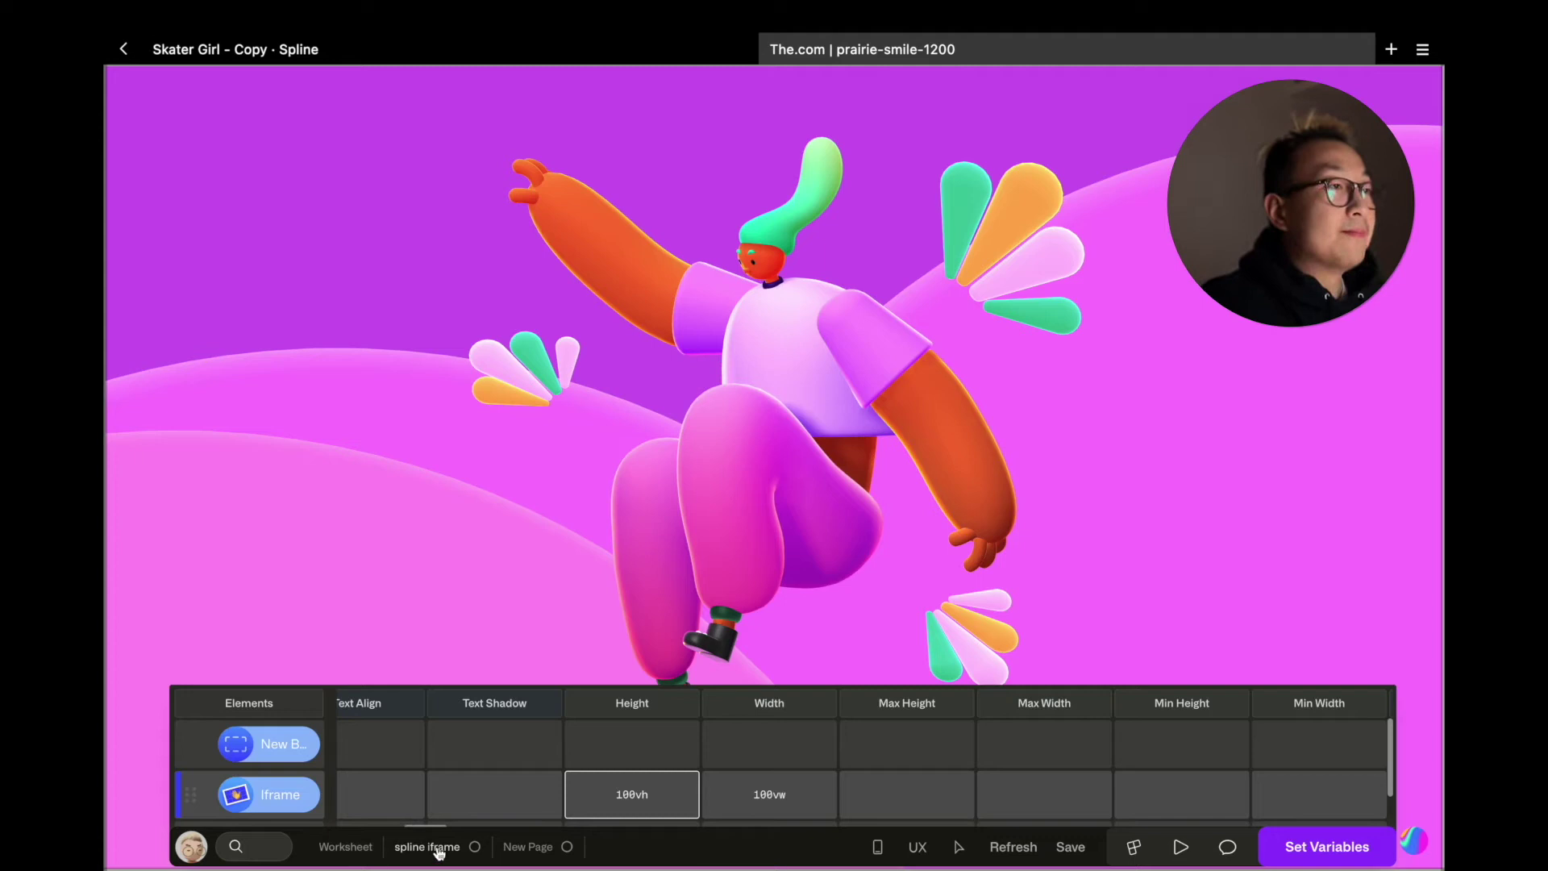
- Insert the spline iframe block into New Page and select it in the Elements list
click(345, 847)
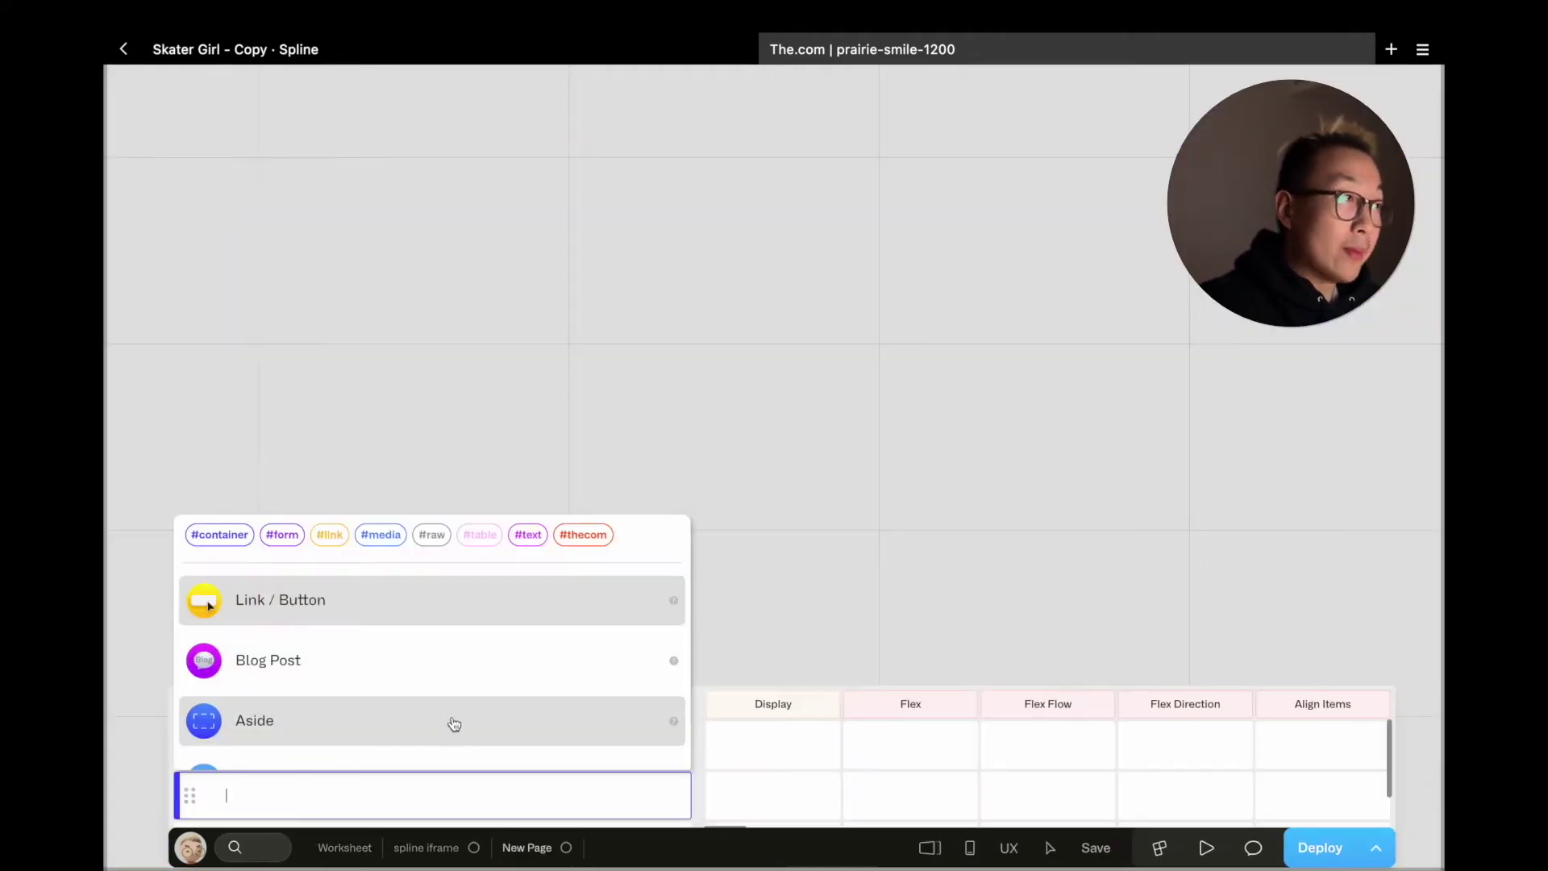
key(Return)
click(231, 798)
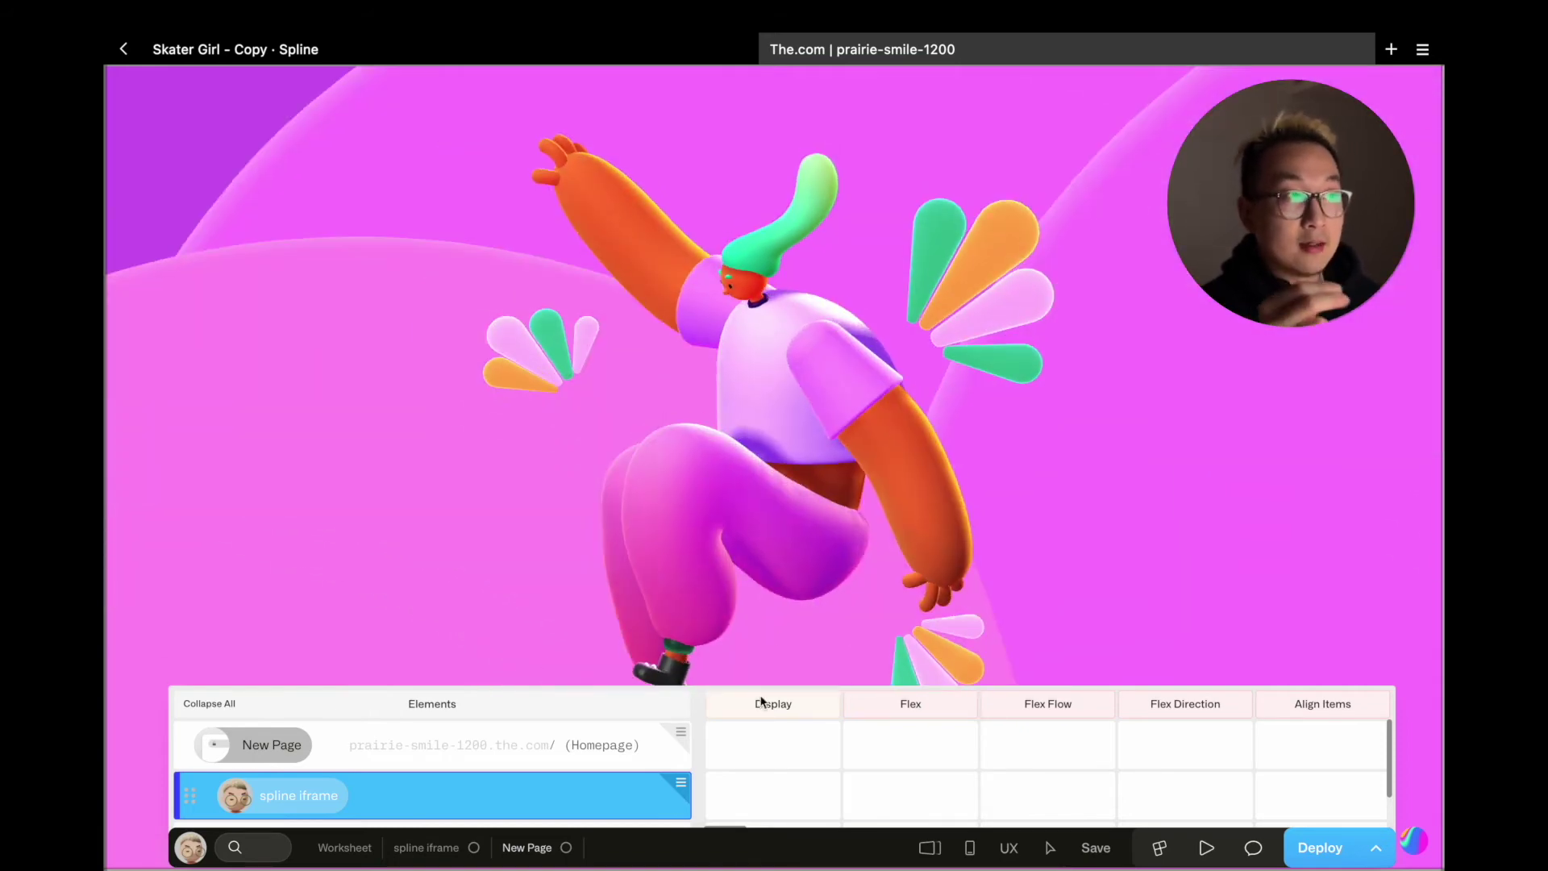
drag(761, 701, 762, 616)
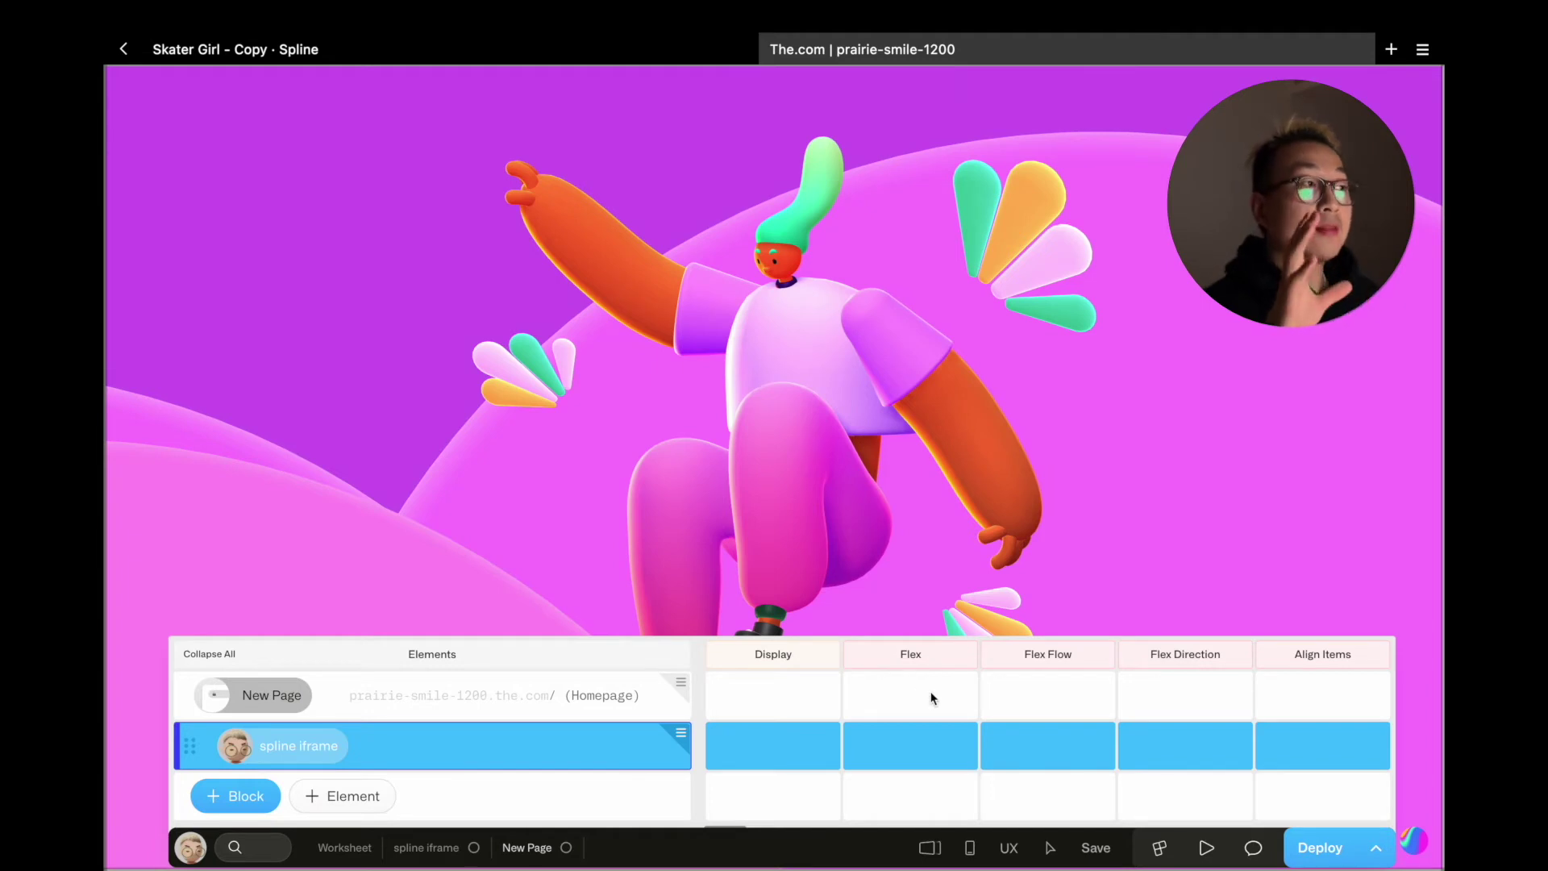
scroll(833, 798, right, 10)
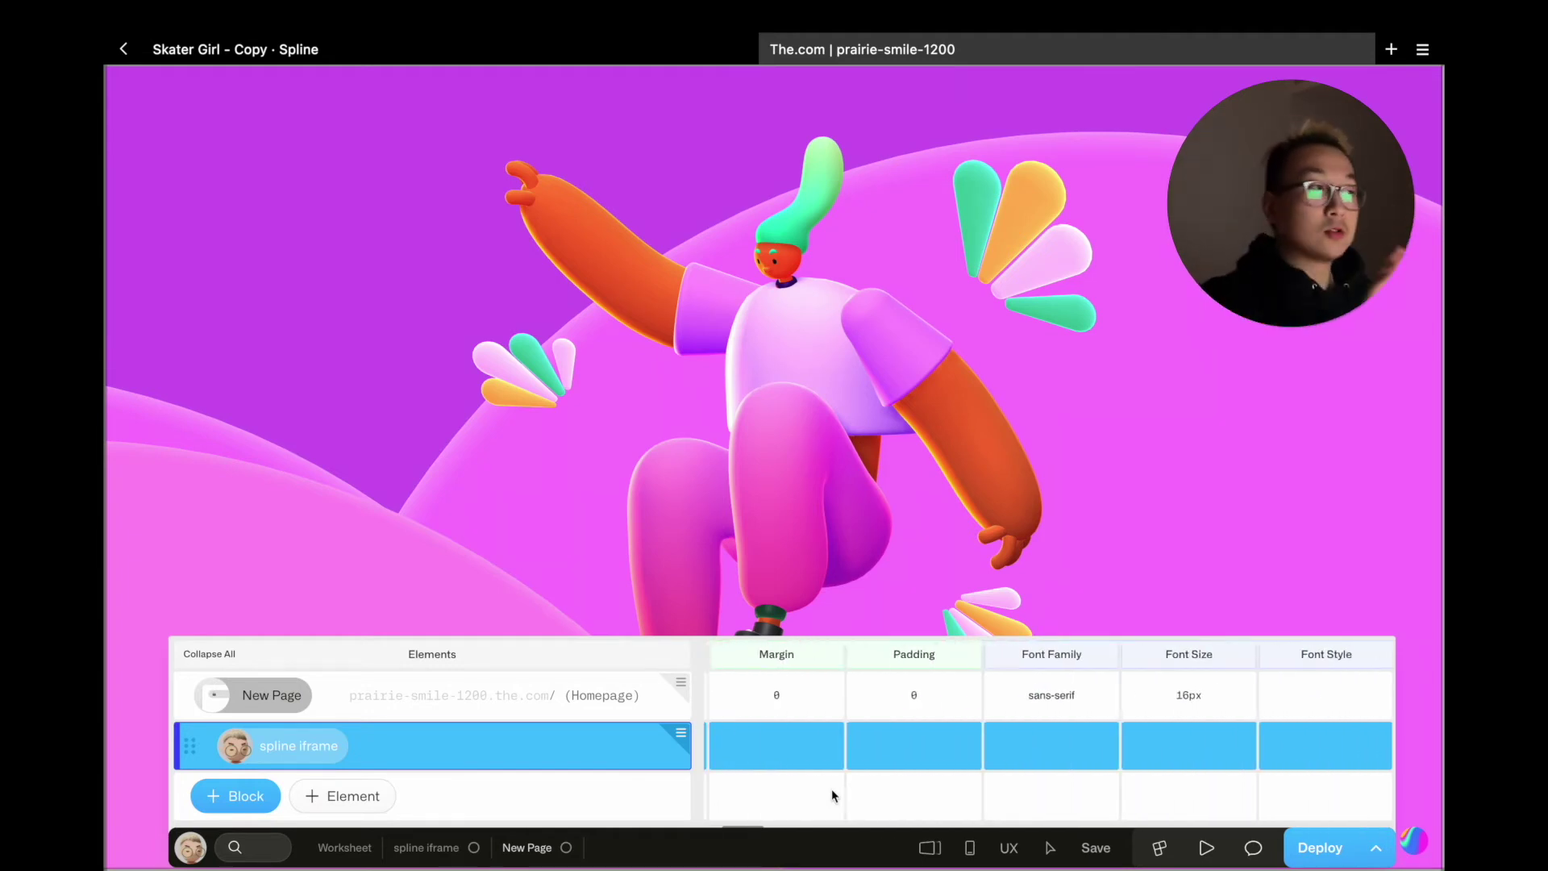
scroll(830, 789, right, 3)
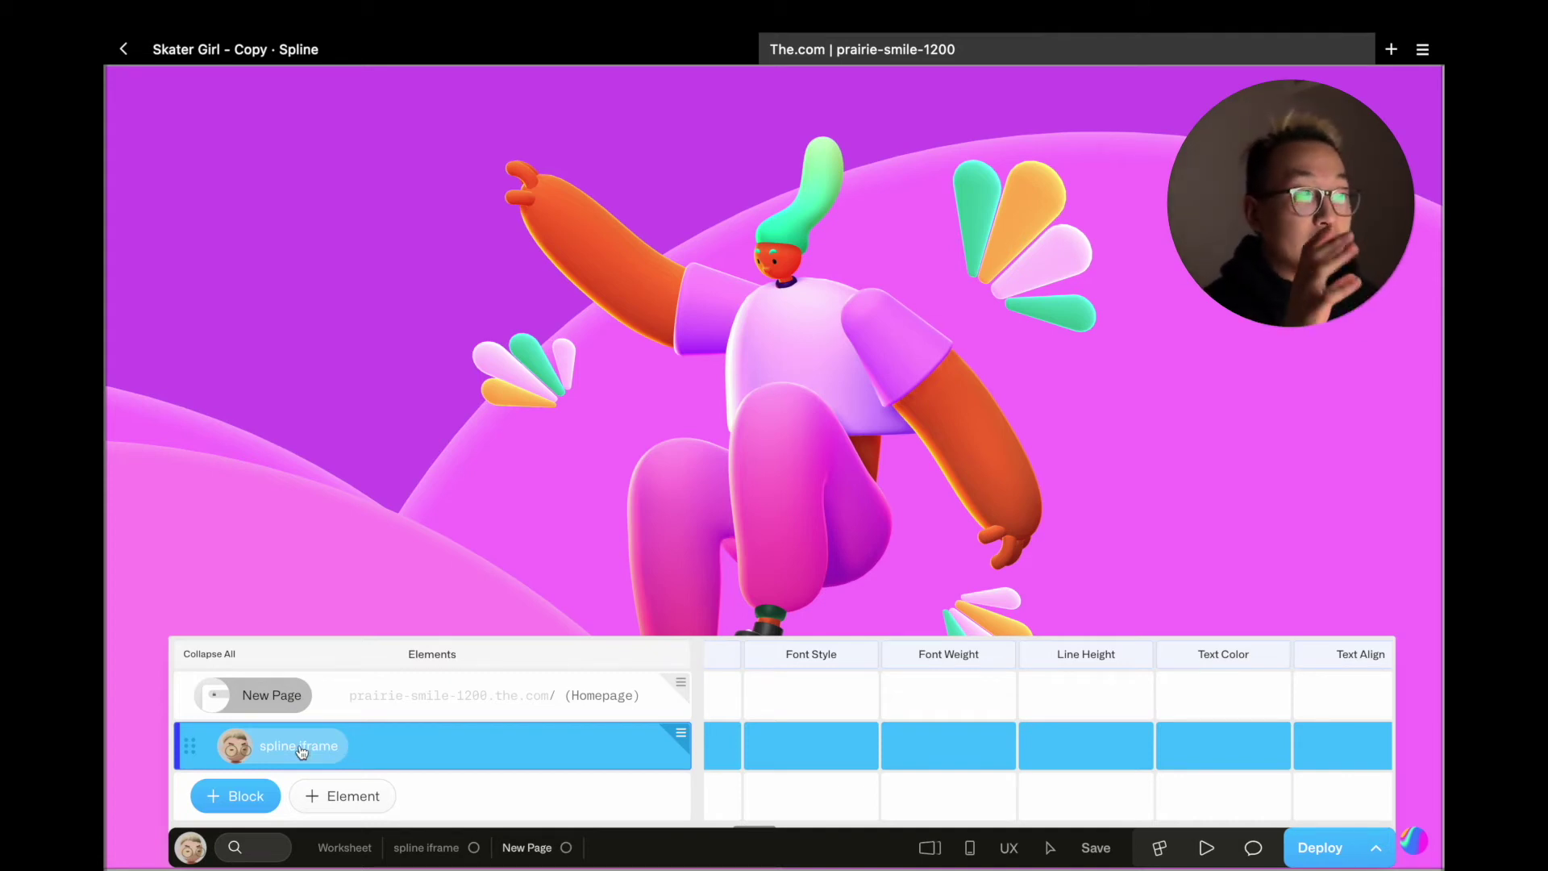
- In the spline iframe block, select the iframe's whole Spline URL and delete it
click(423, 848)
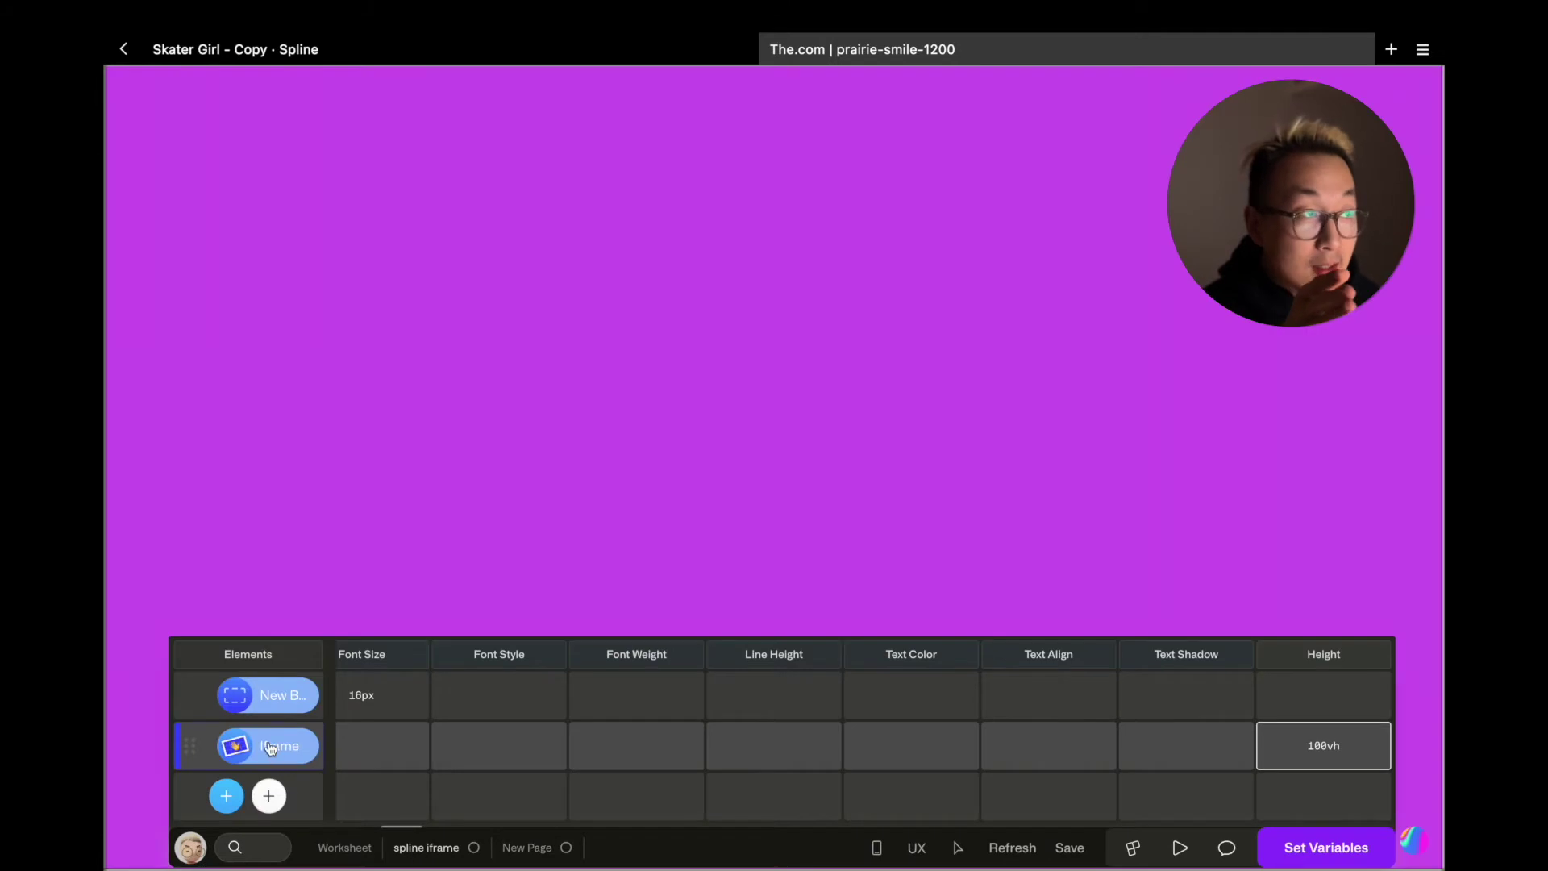
mouse_move(271, 749)
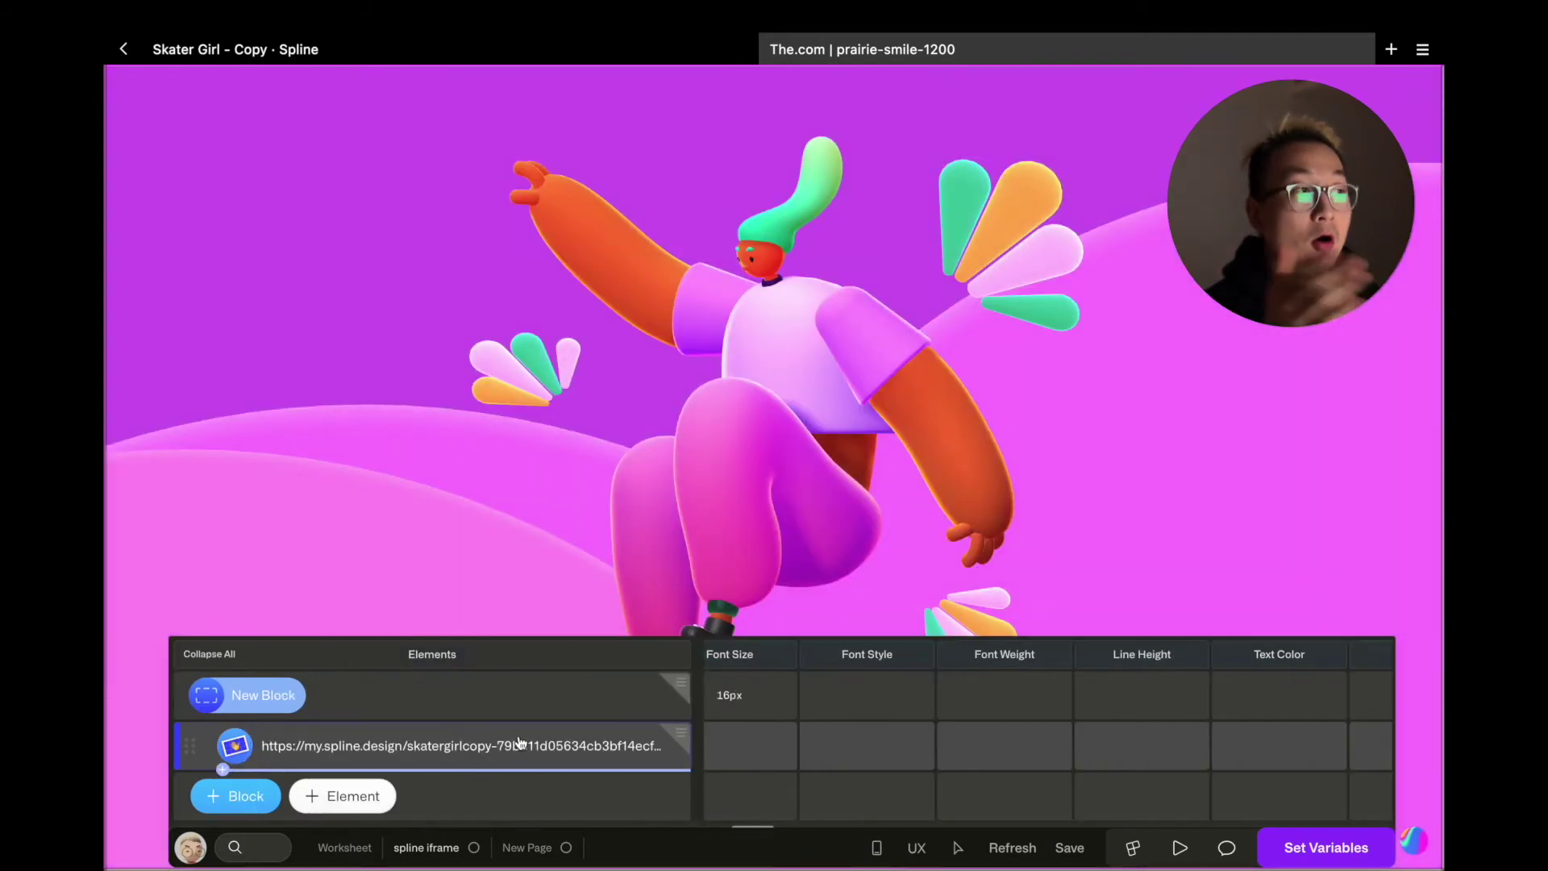
click(465, 743)
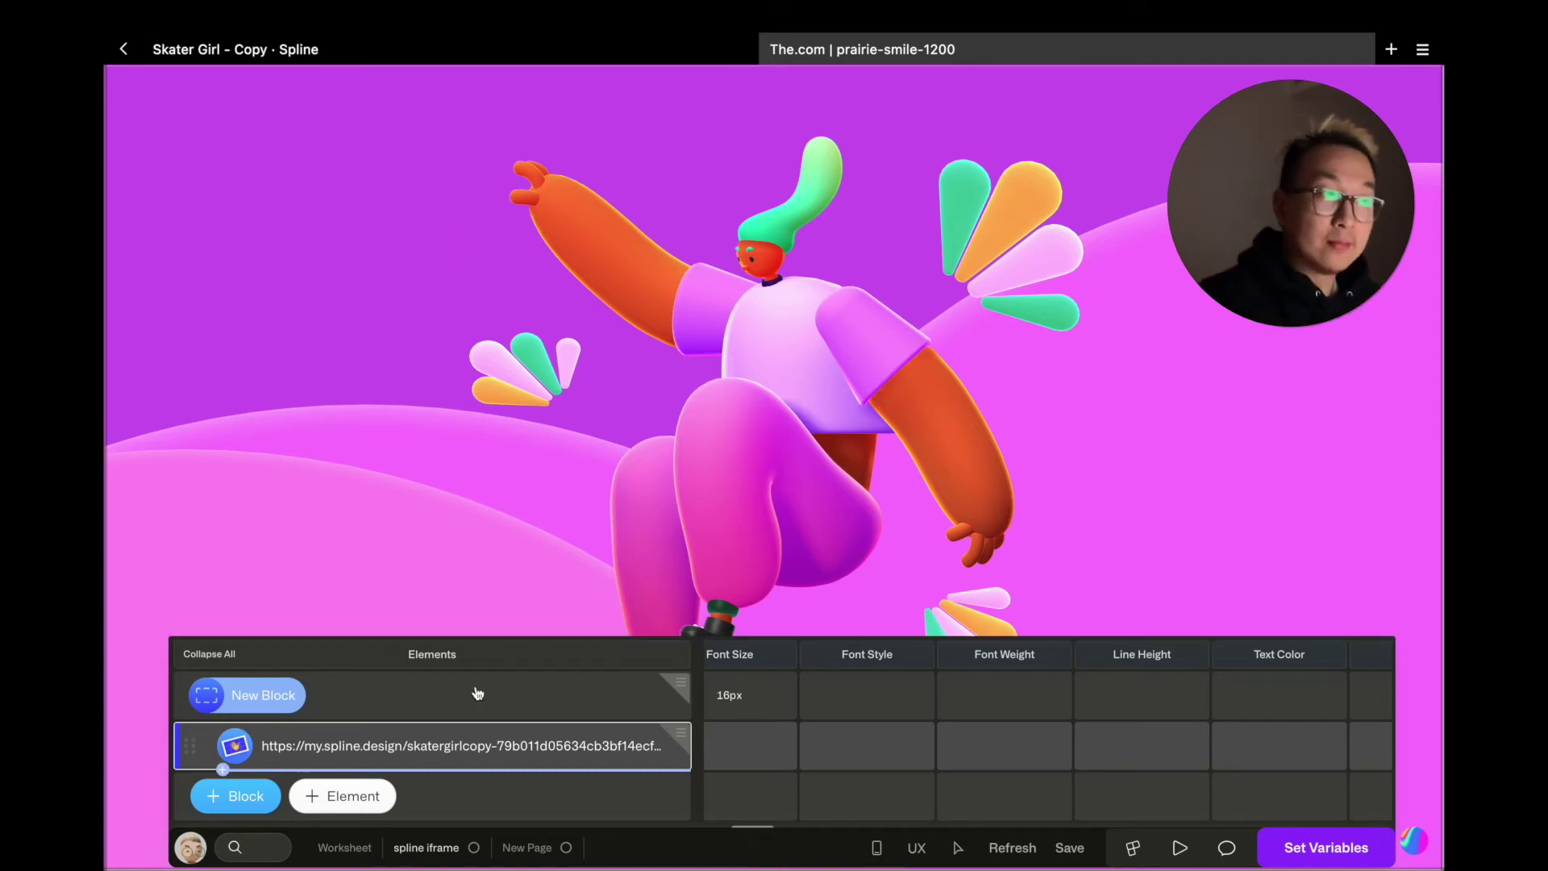
click(479, 753)
double_click(477, 748)
key(ctrl+a)
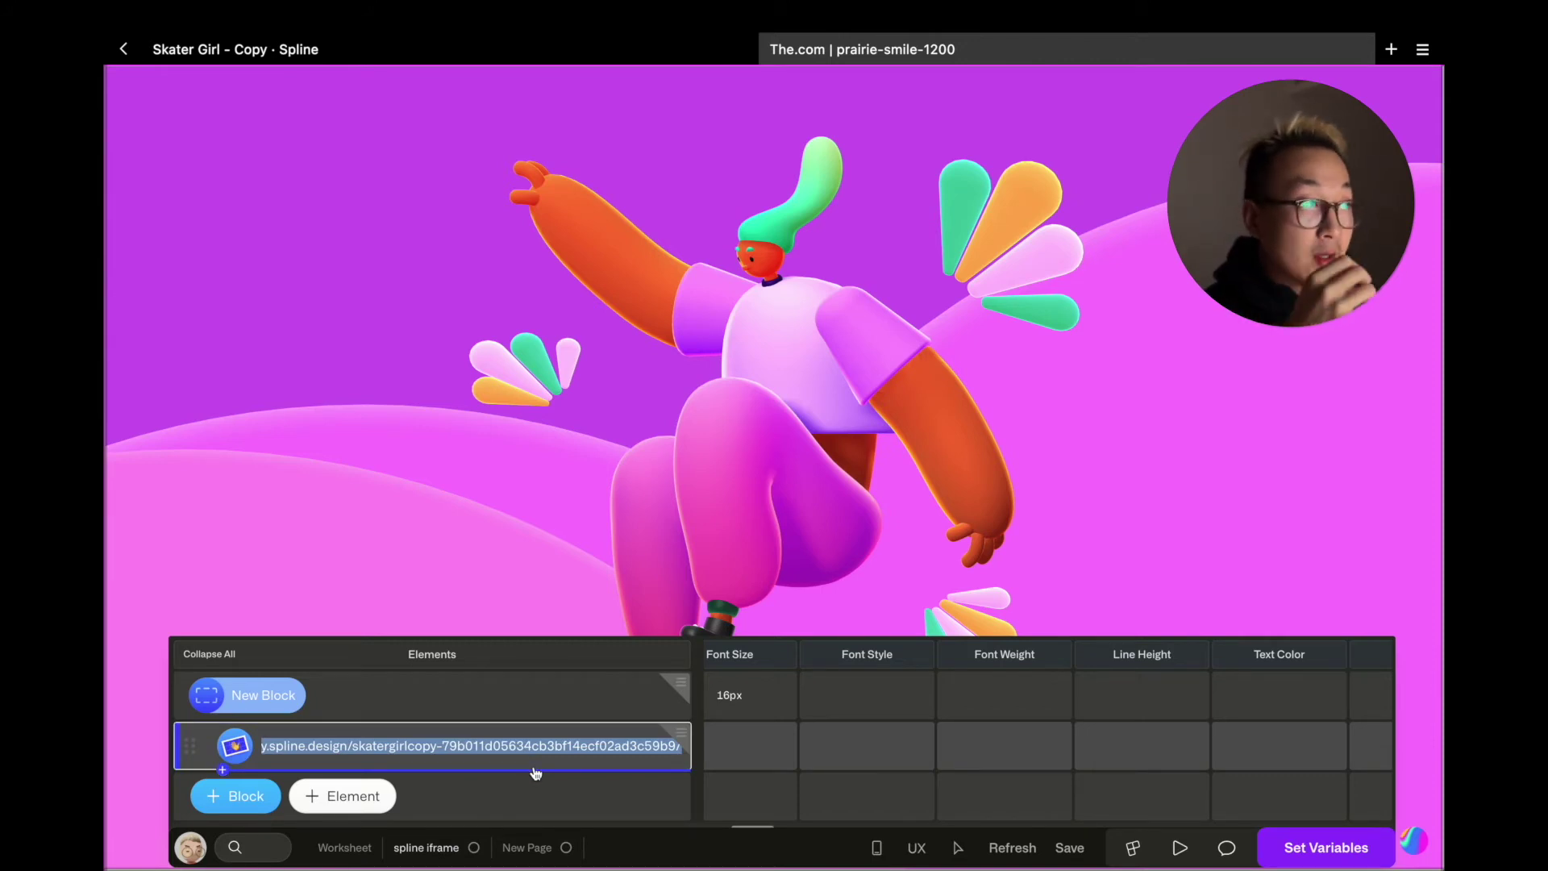
key(BackSpace)
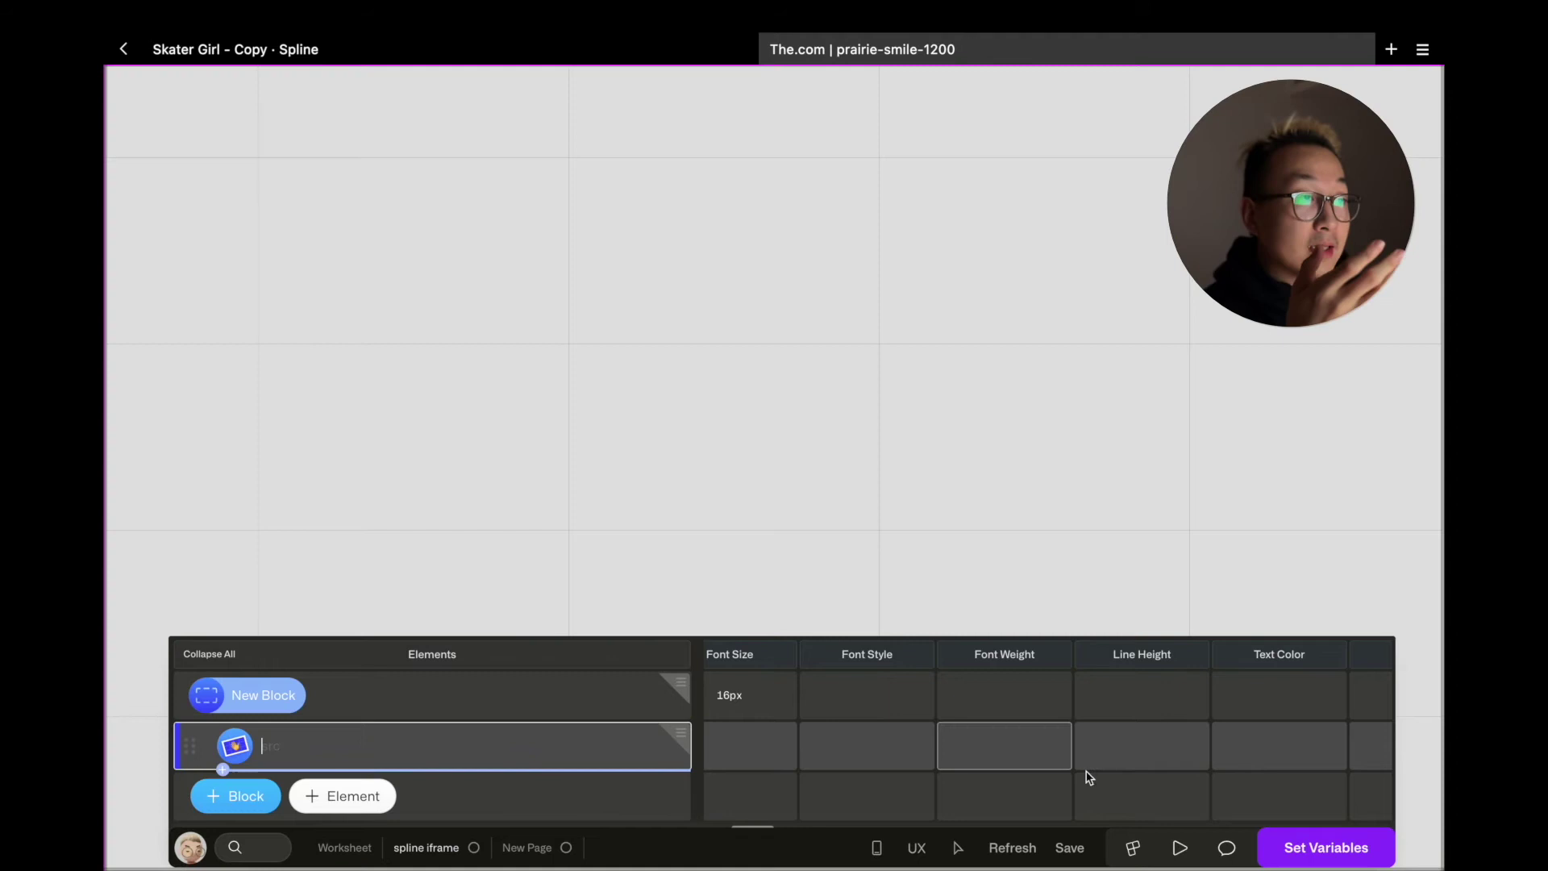
- Add a block variable named iframesrc and return to editing the block's elements
click(1312, 851)
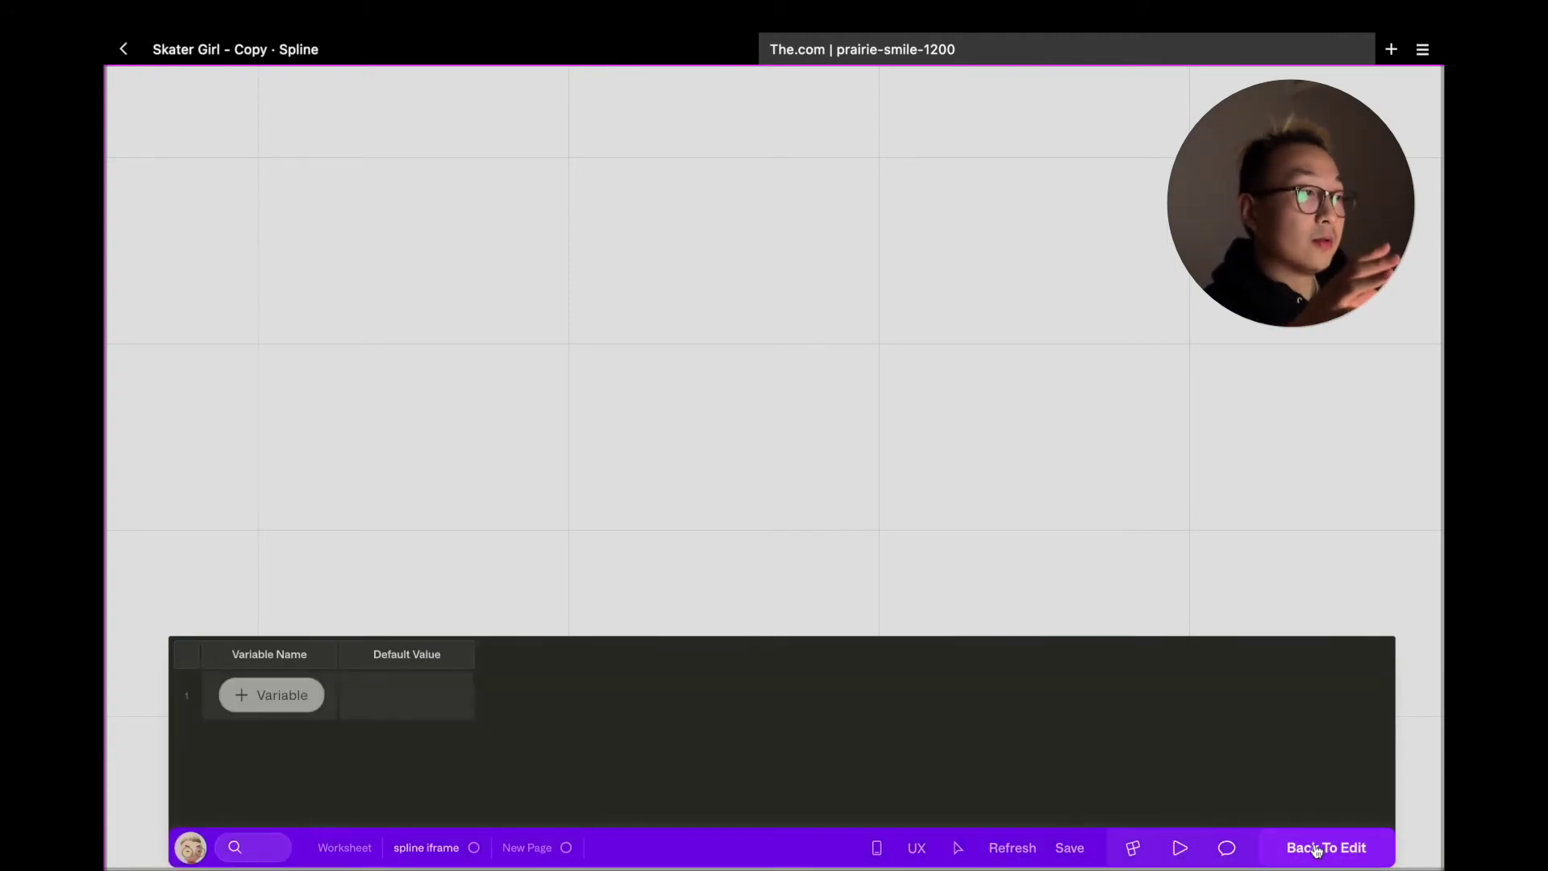
click(274, 702)
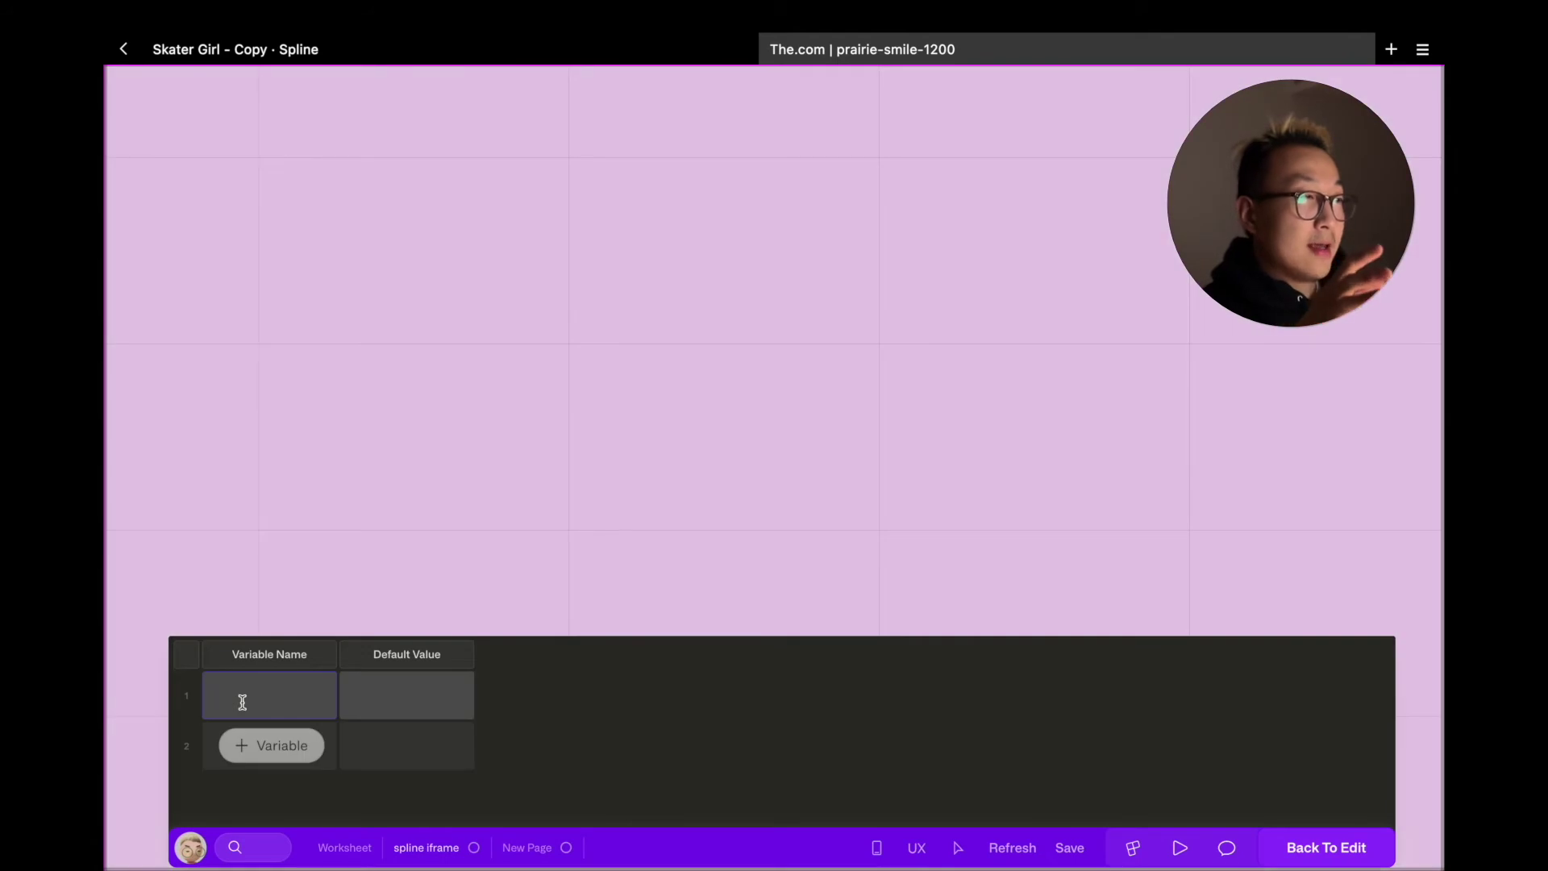
text(iframesrc)
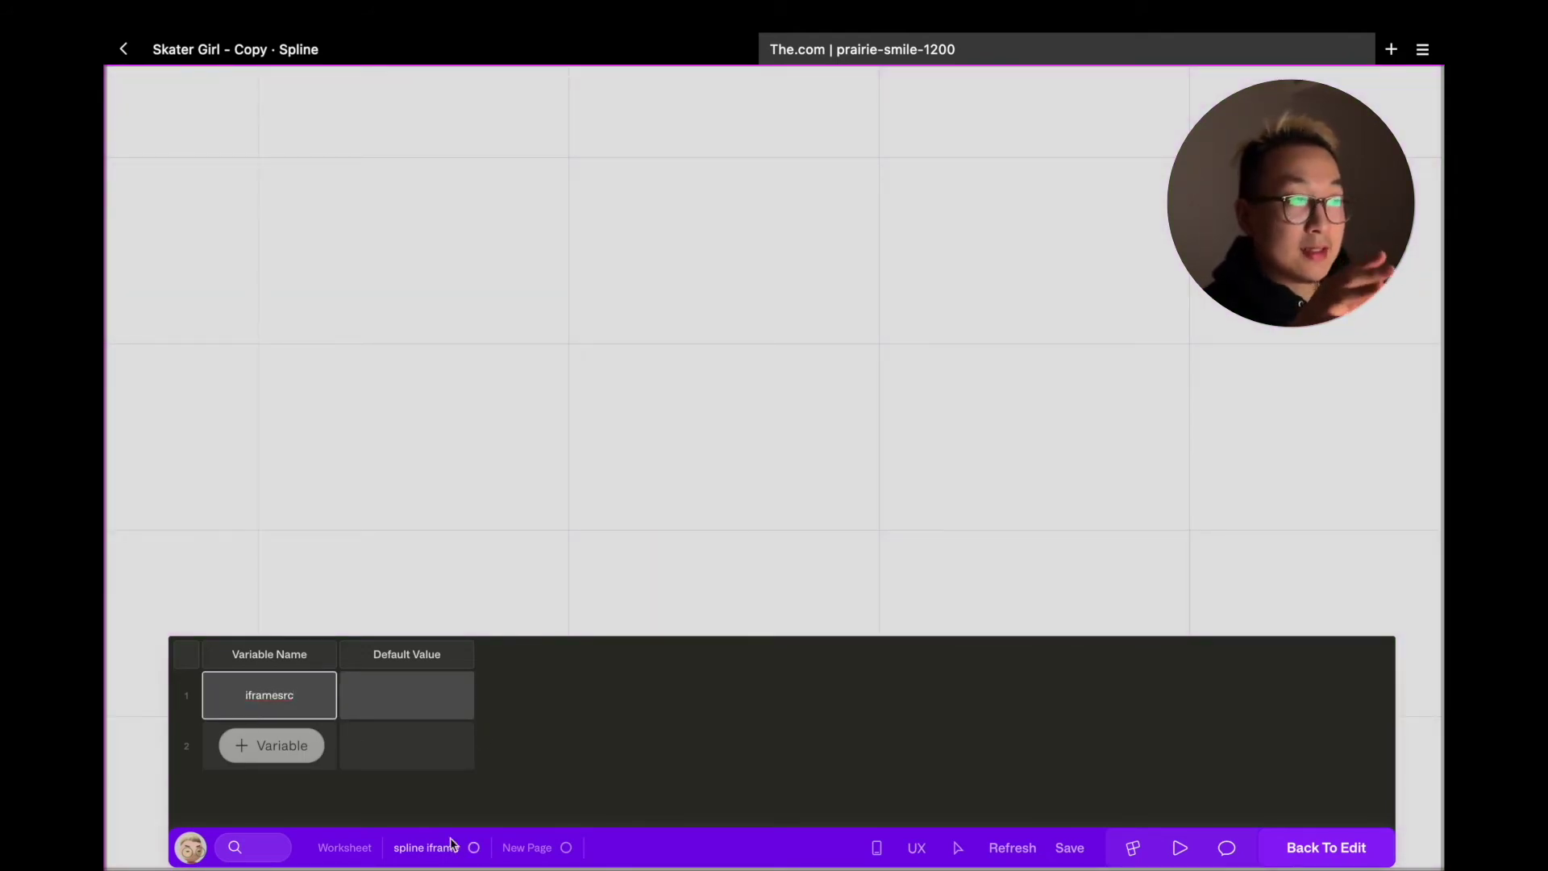
click(1319, 851)
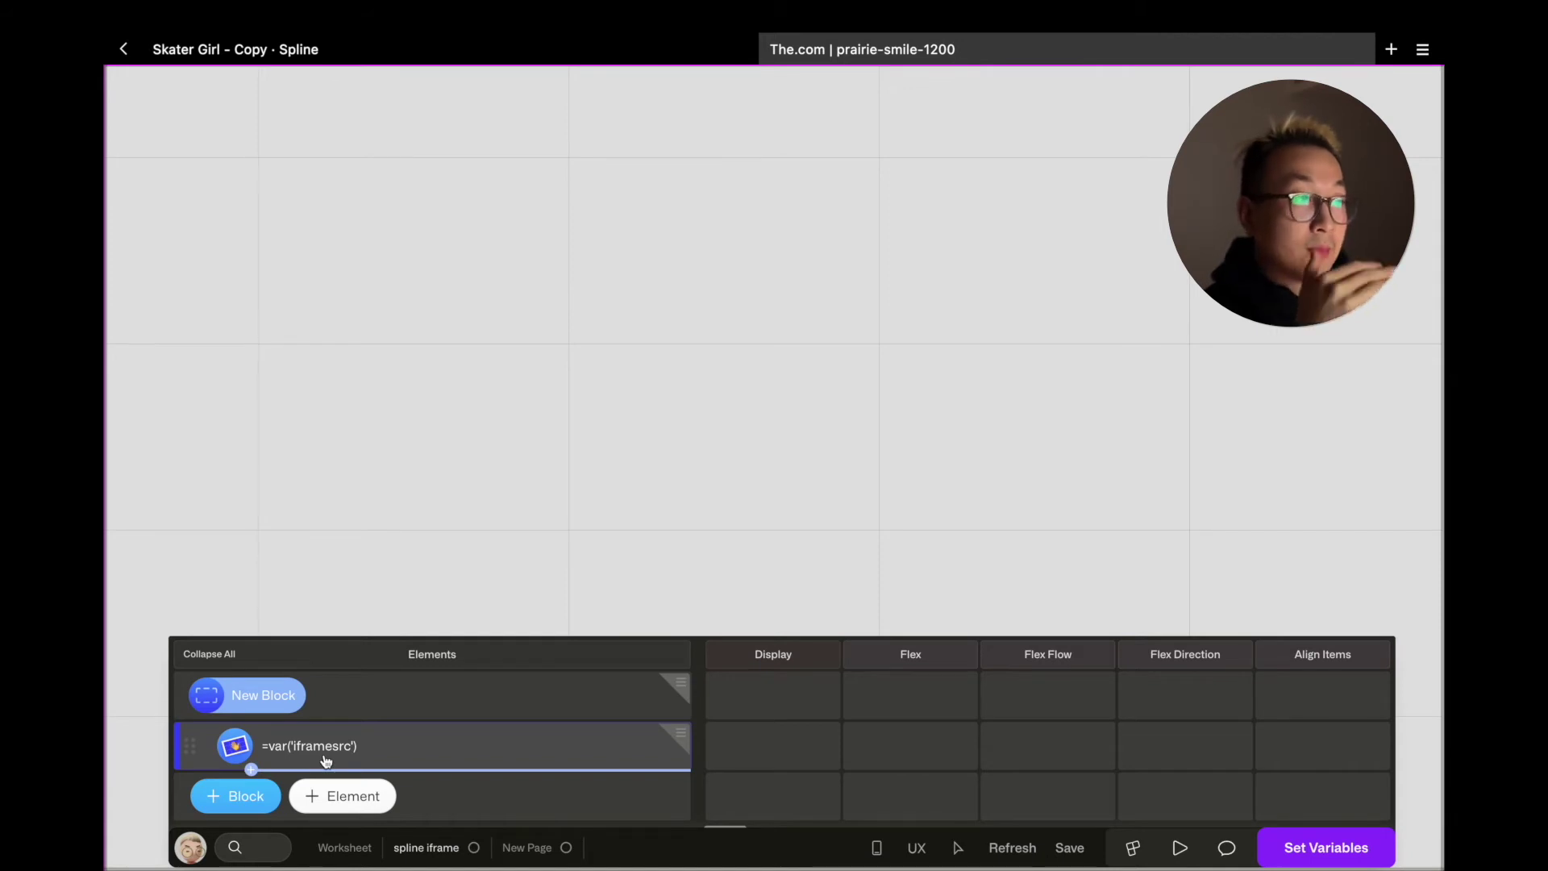
- On New Page, paste the Spline scene URL into the spline iframe block's iframesrc value
click(345, 849)
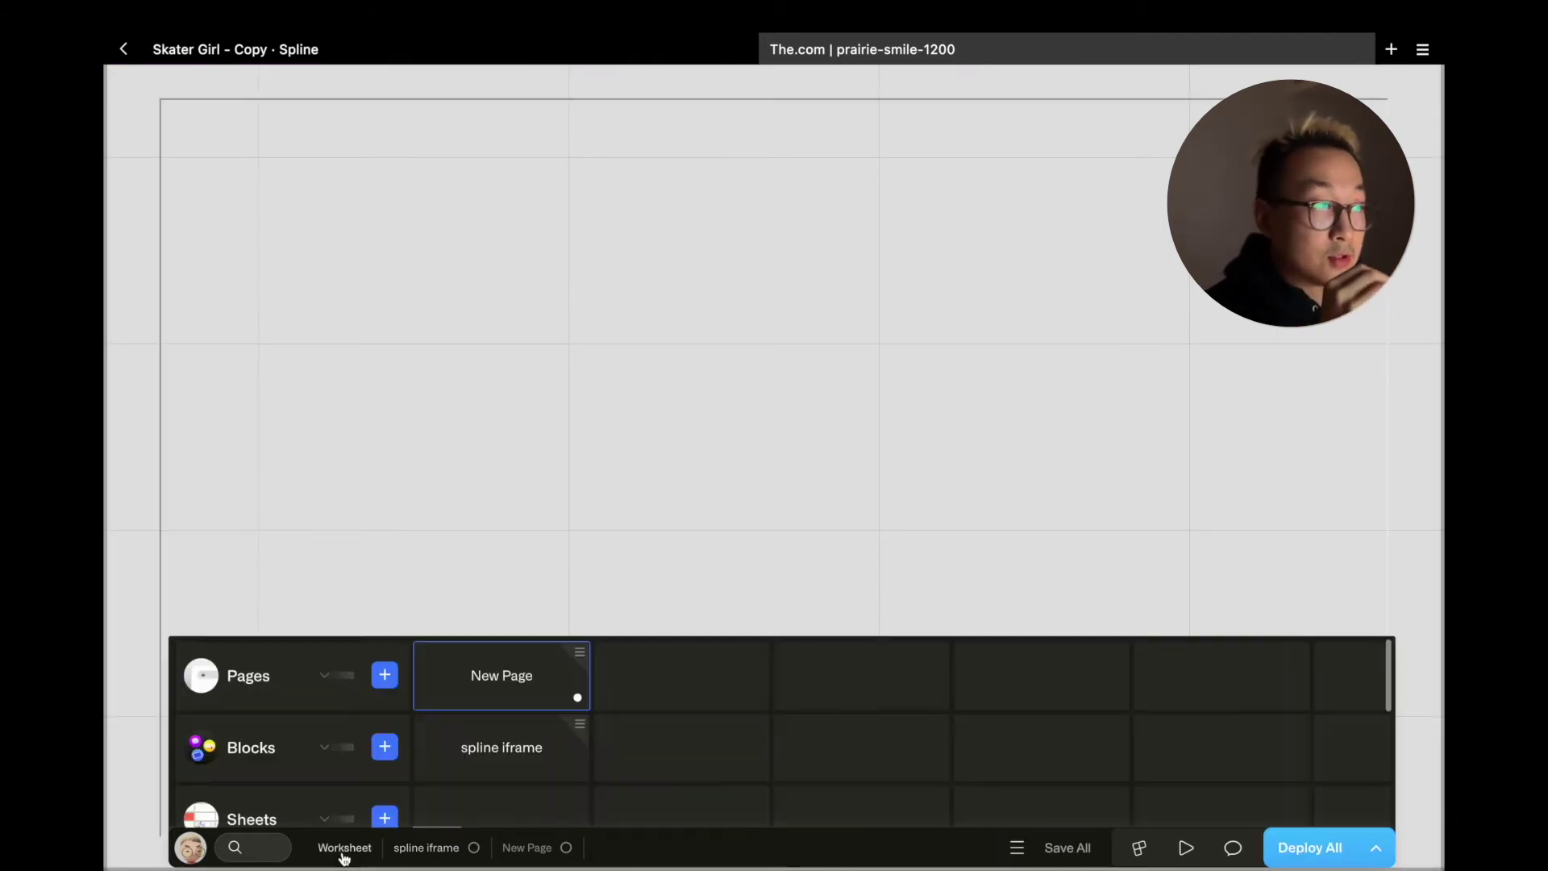
click(500, 683)
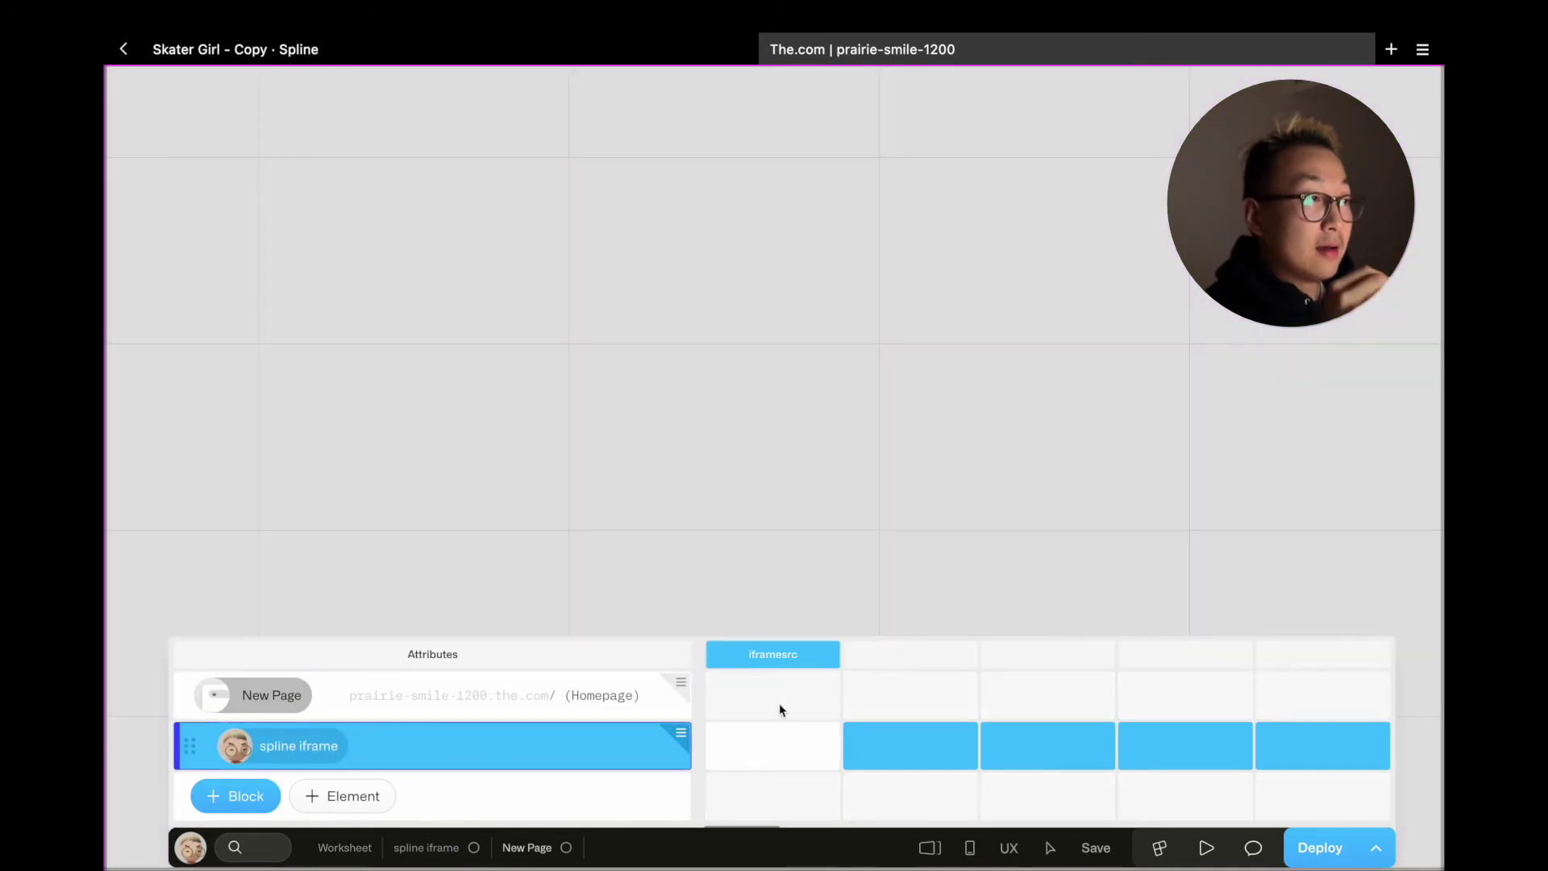
click(771, 754)
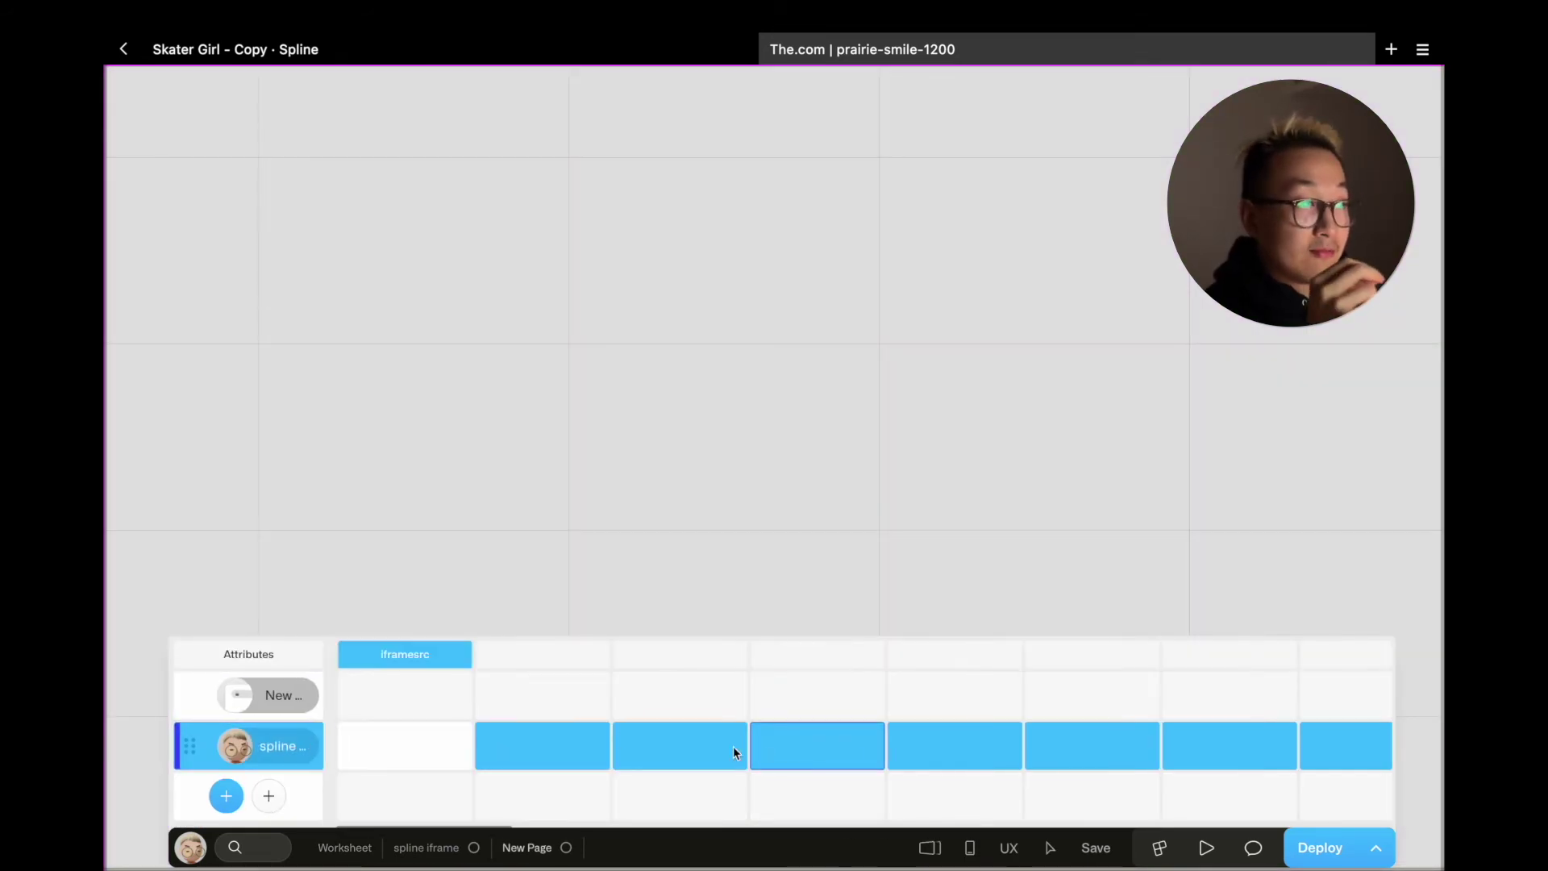
key(ctrl+v)
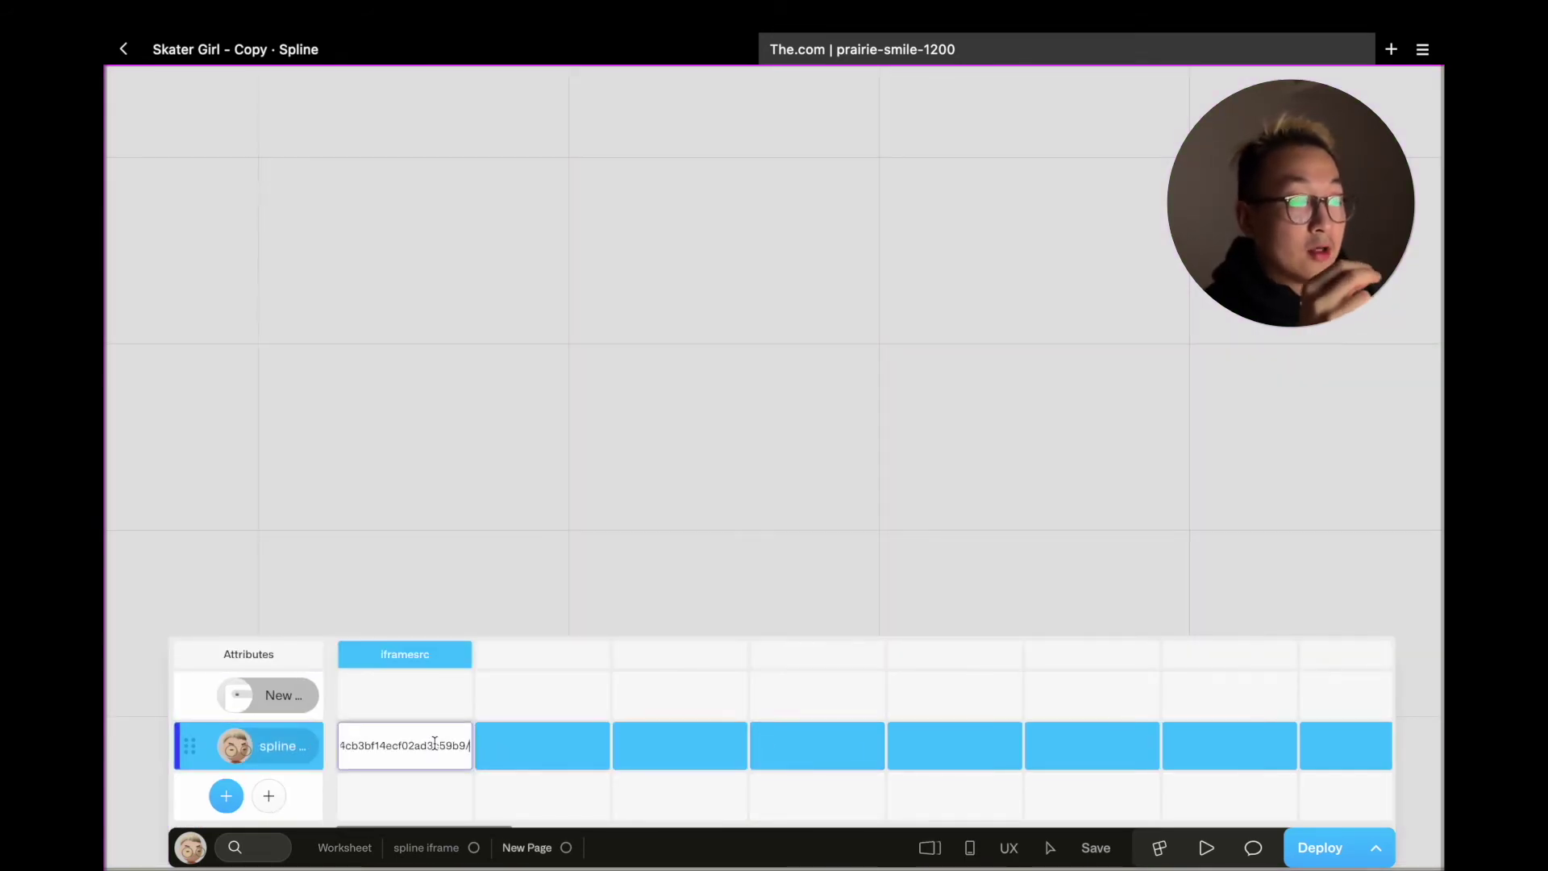
click(433, 803)
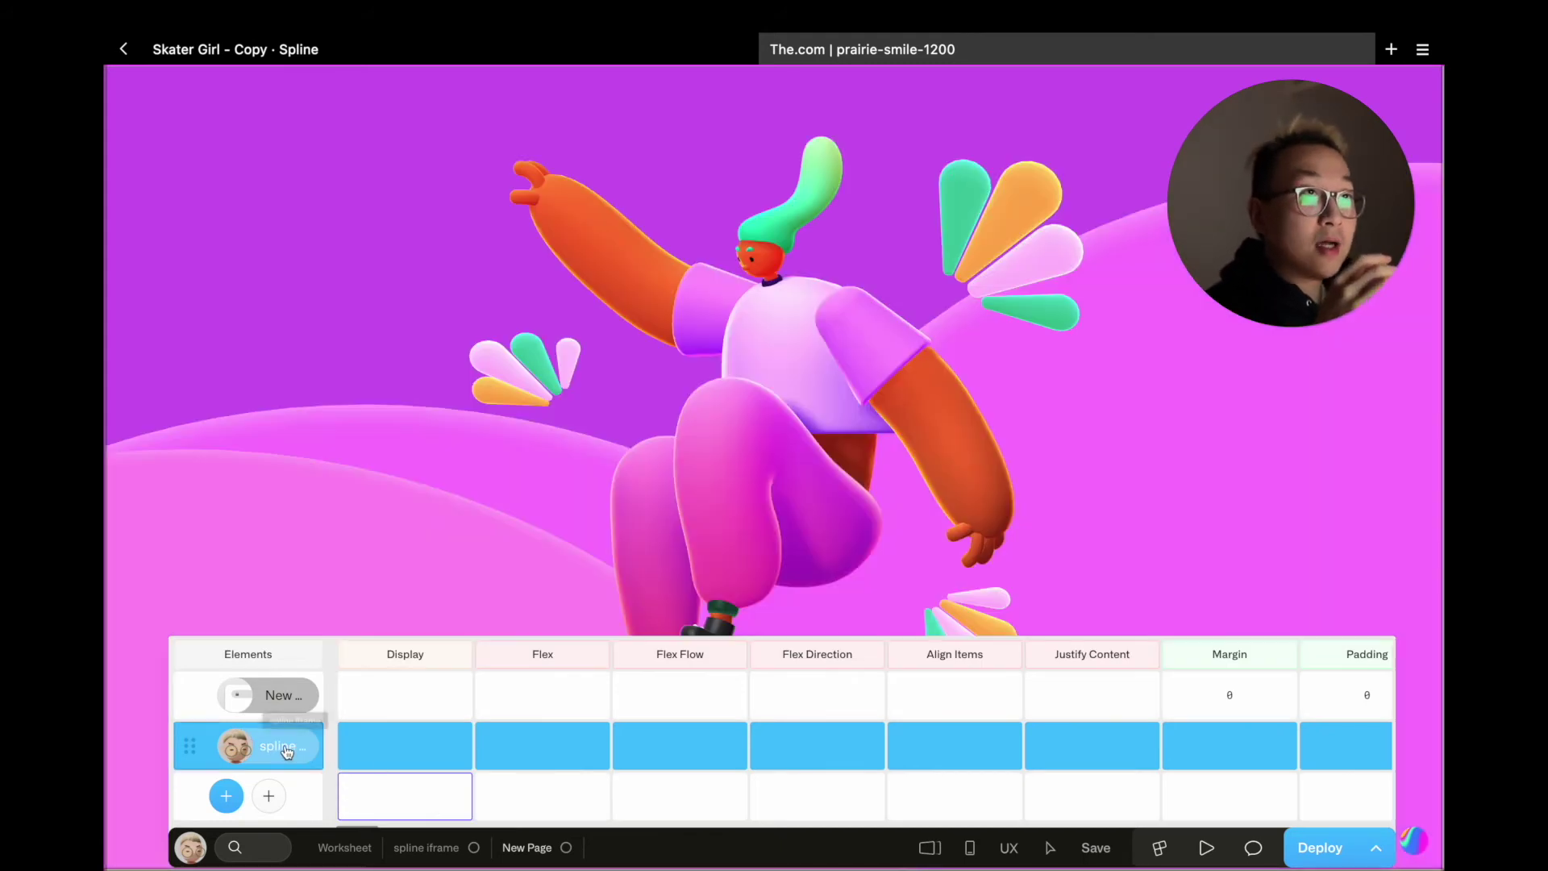
click(565, 745)
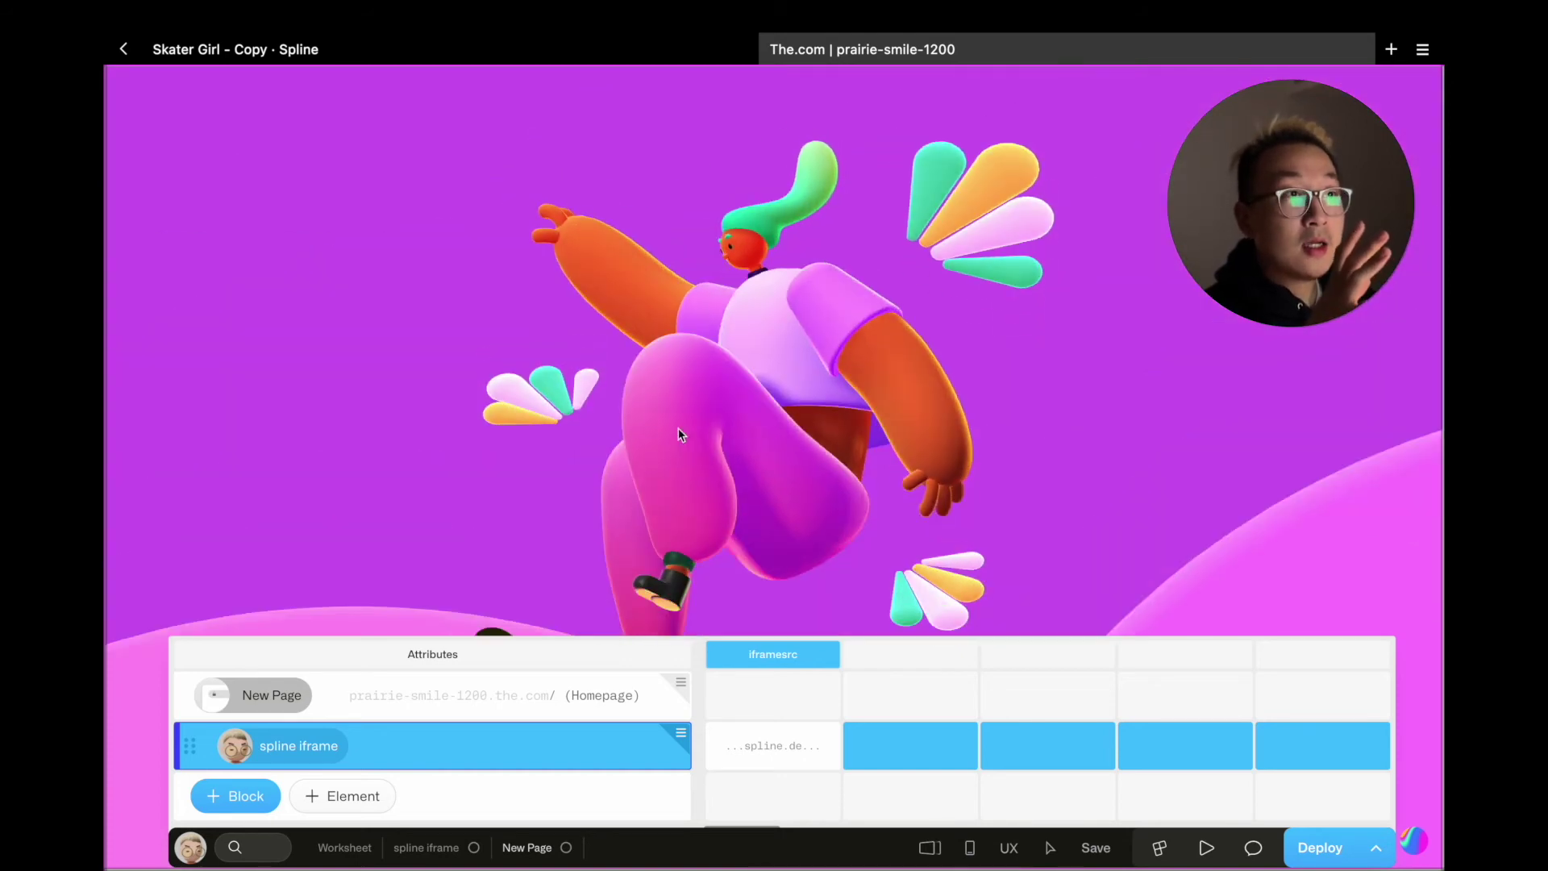
scroll(766, 530, down, 1)
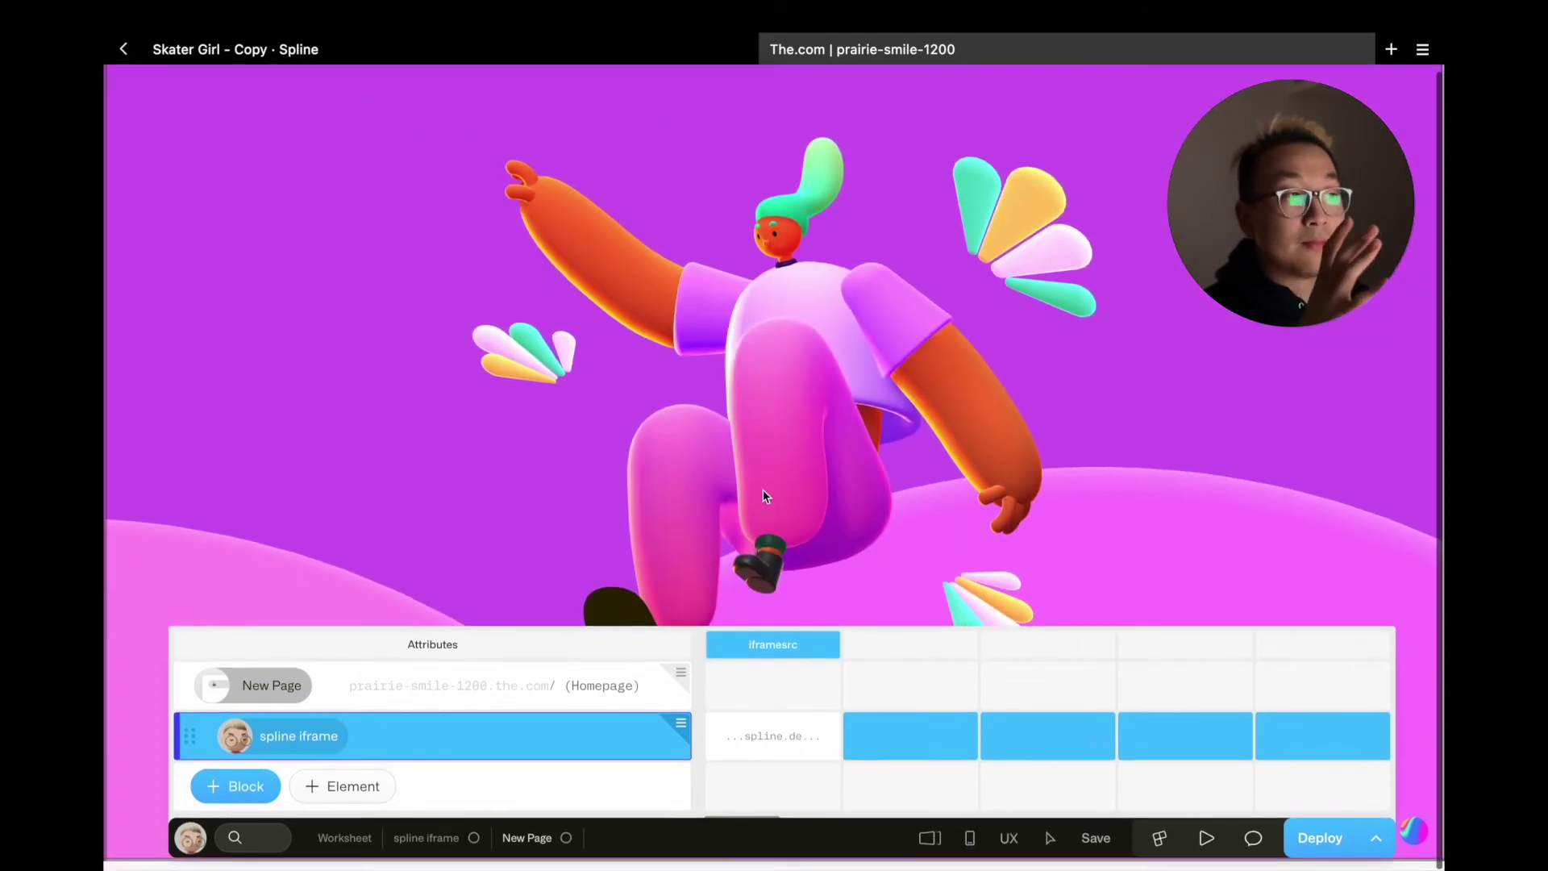